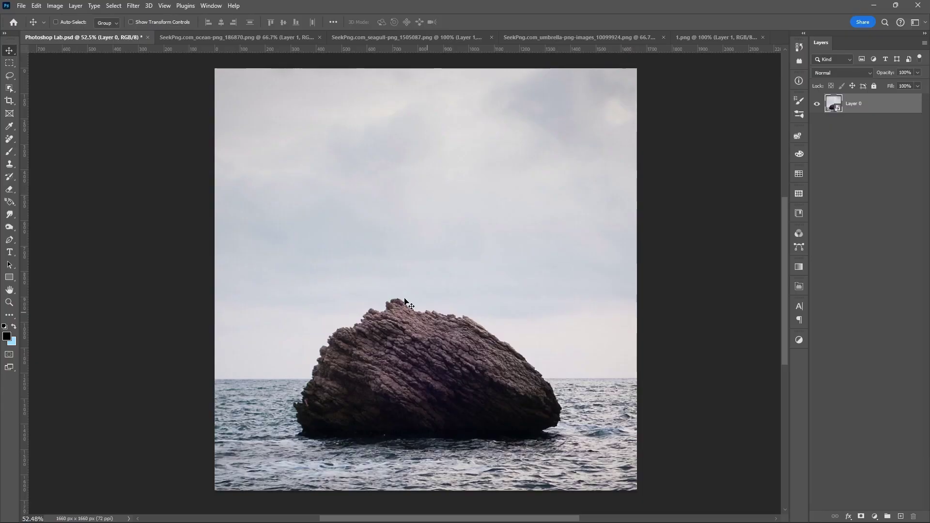
Replace the grey sky with the blue sky preset with scattered white clouds, output to new layers.
left_click(37, 5)
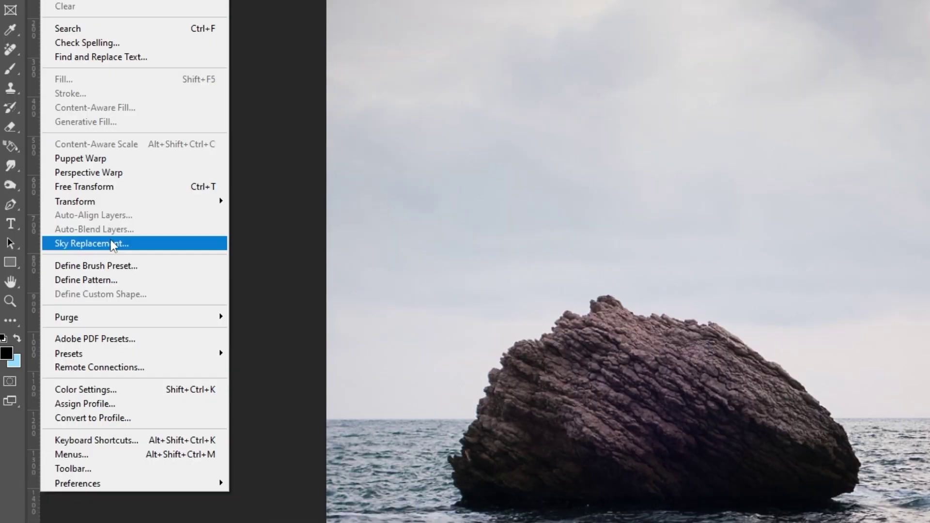
left_click(111, 242)
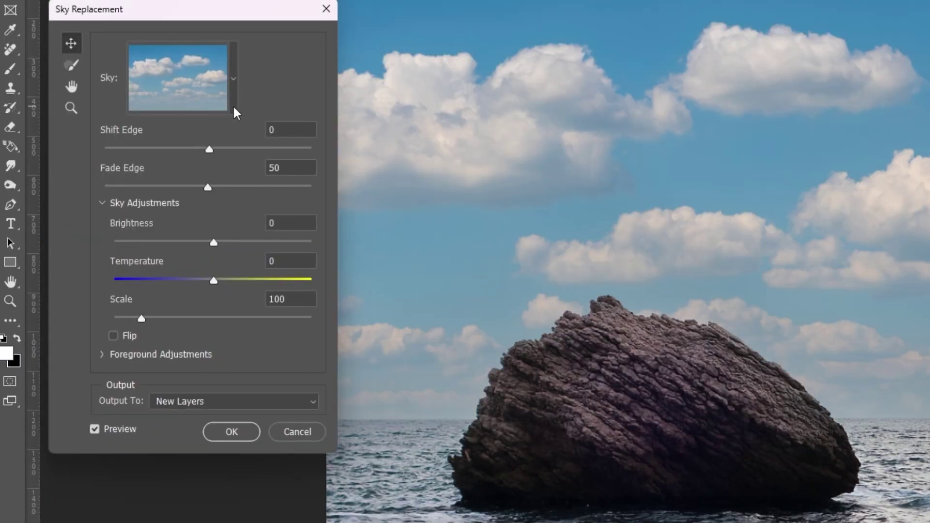
left_click(232, 107)
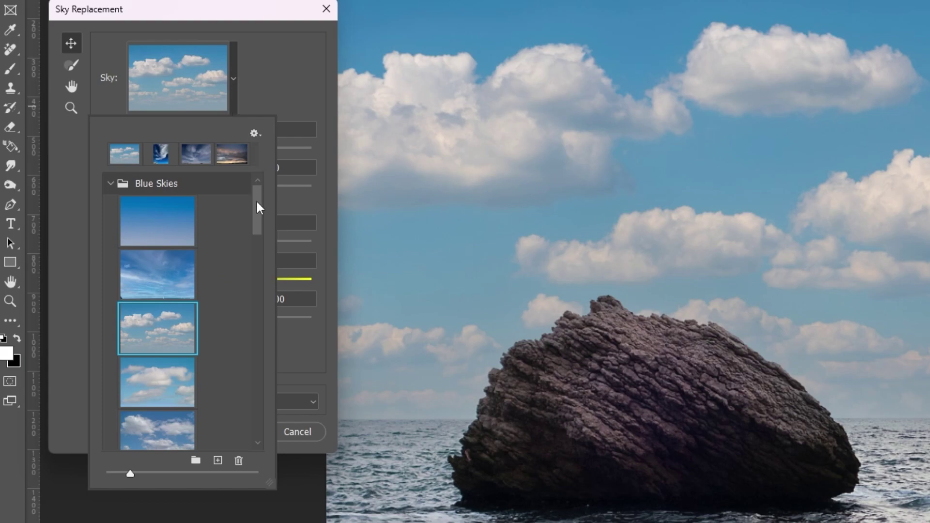
left_click_drag(257, 211, 252, 430)
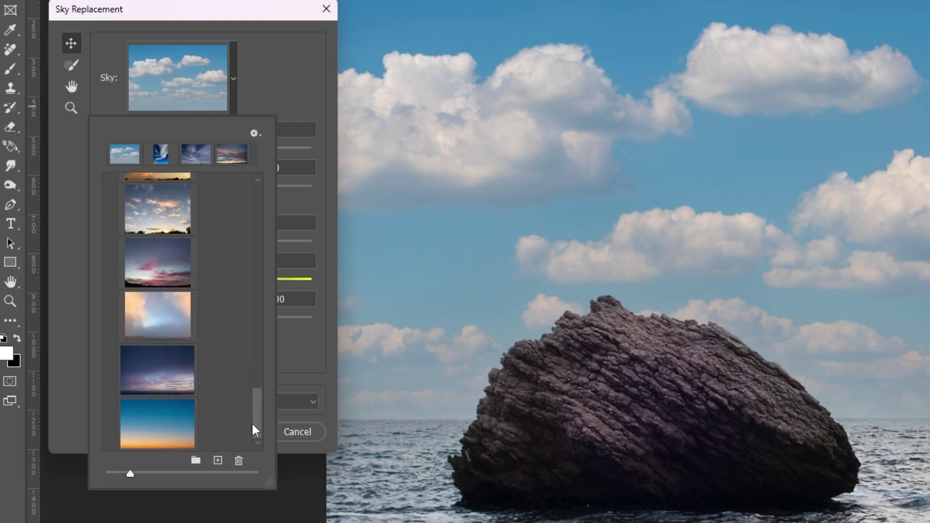
left_click(287, 98)
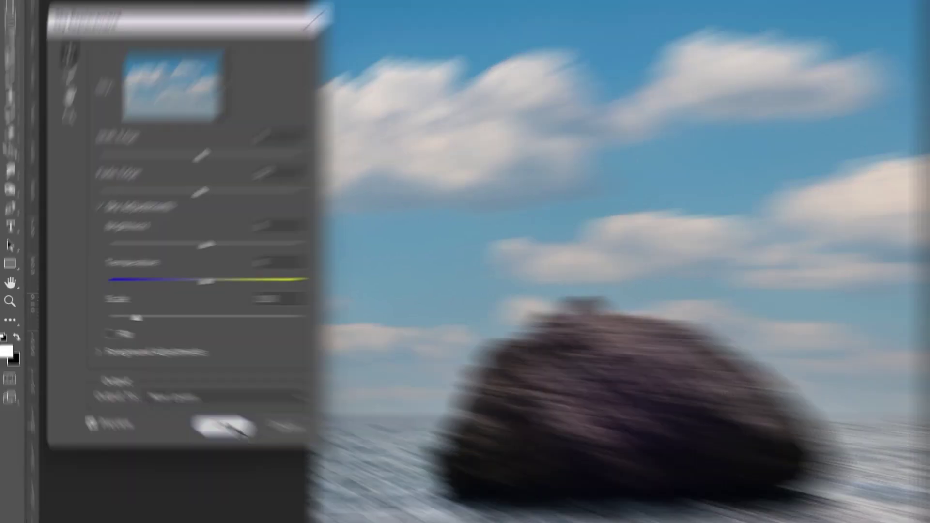
left_click(233, 433)
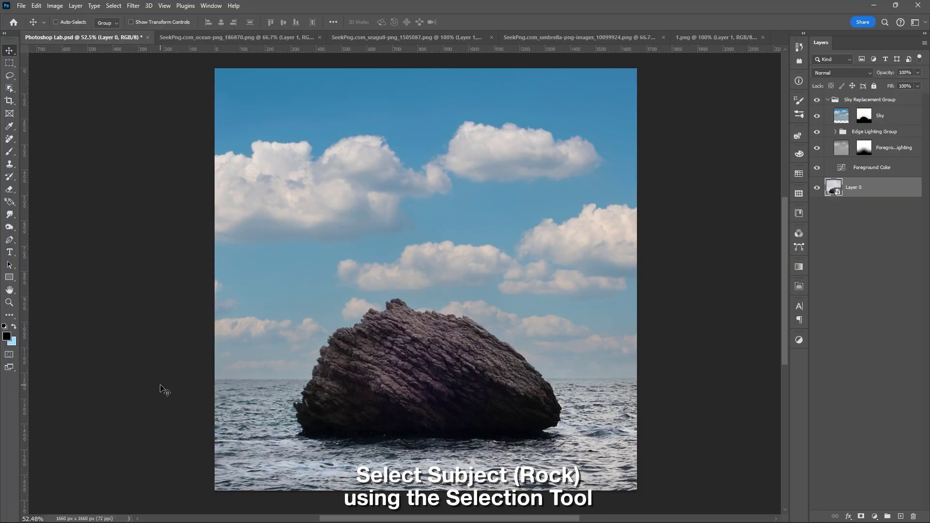
Select the rock as the subject with the Object Selection tool and copy it to a new layer.
left_click(10, 89)
left_click(434, 22)
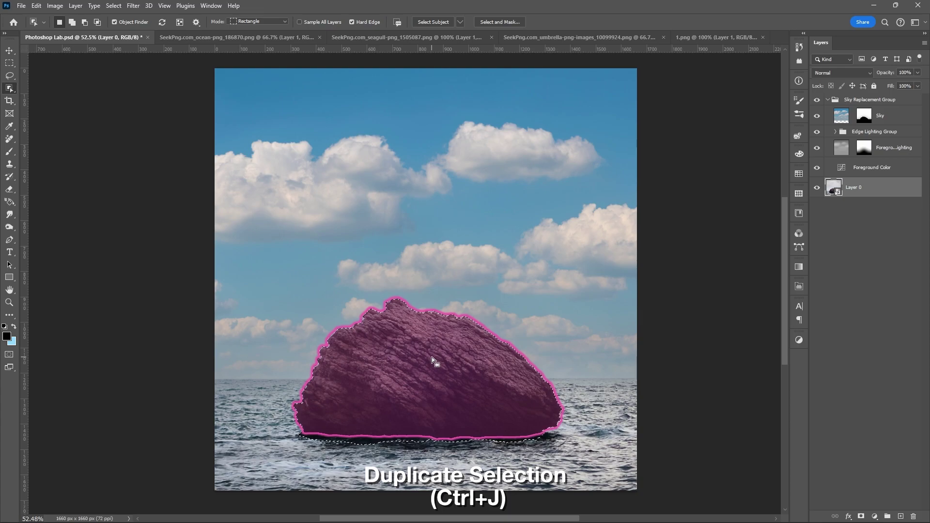
key("ctrl+j")
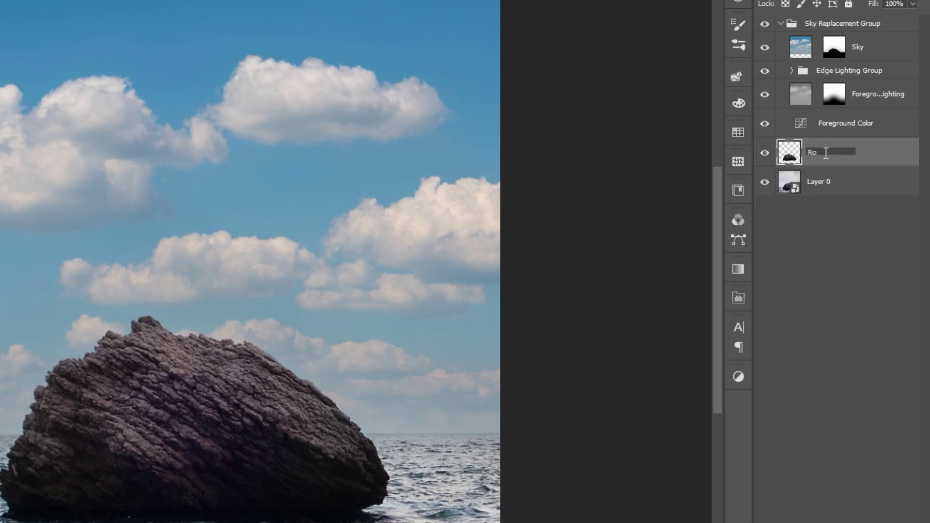
Name the copied rock layer Rock and convert it to a smart object.
key("Return")
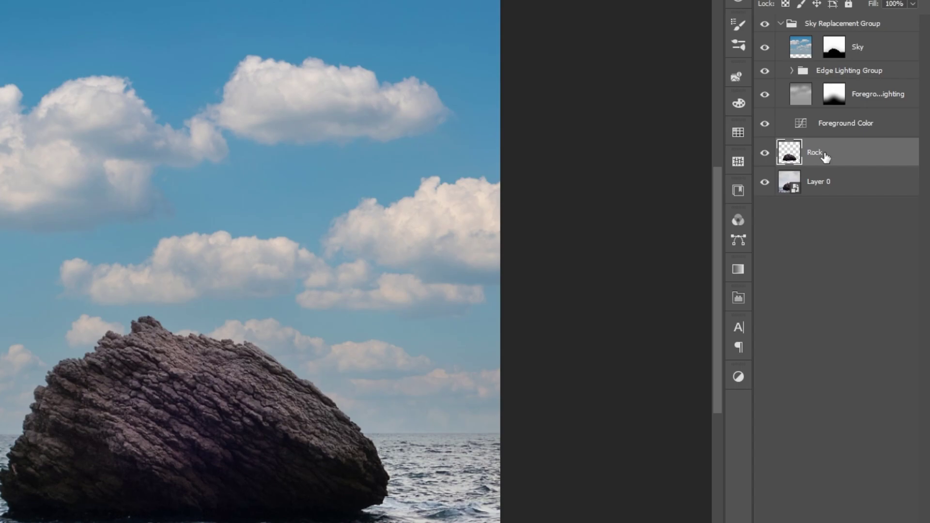
right_click(851, 150)
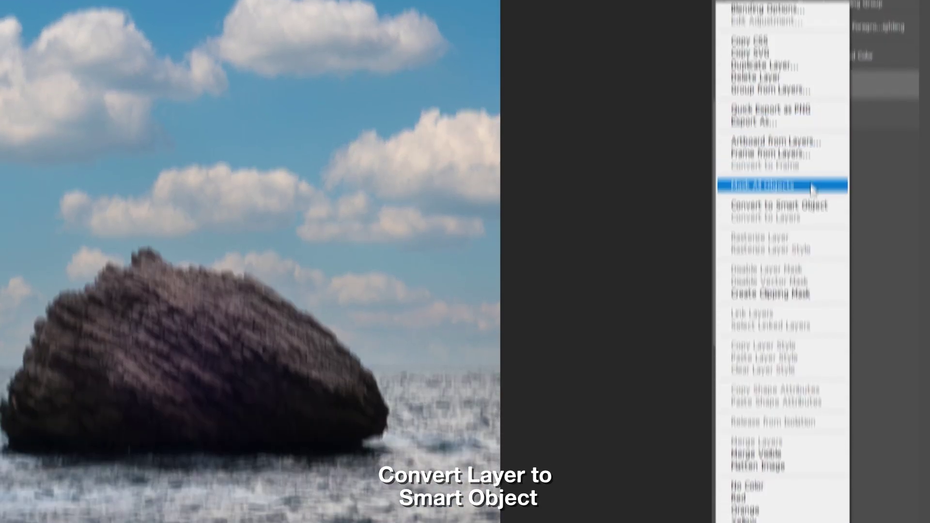
left_click(807, 272)
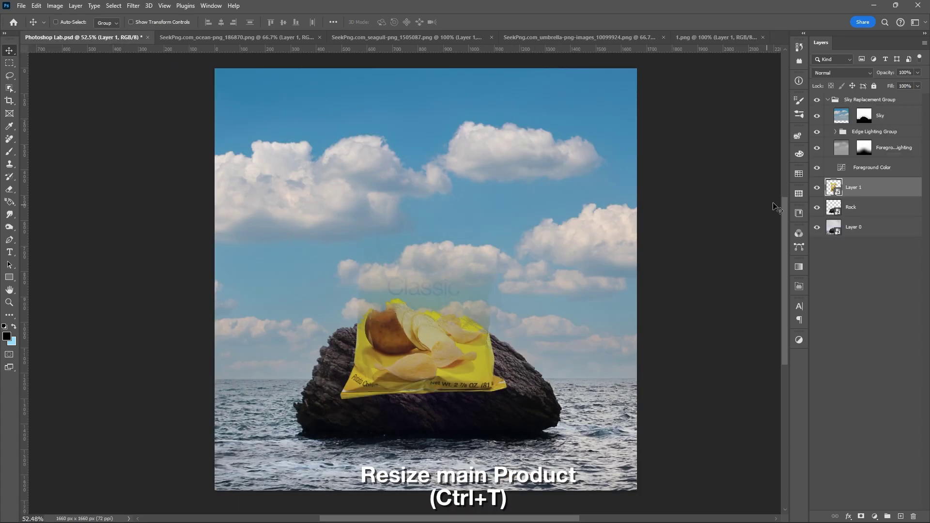
Scale the chips bag to about 80% and place it standing on top of the rock.
key("ctrl+t")
left_click_drag(499, 125, 504, 128)
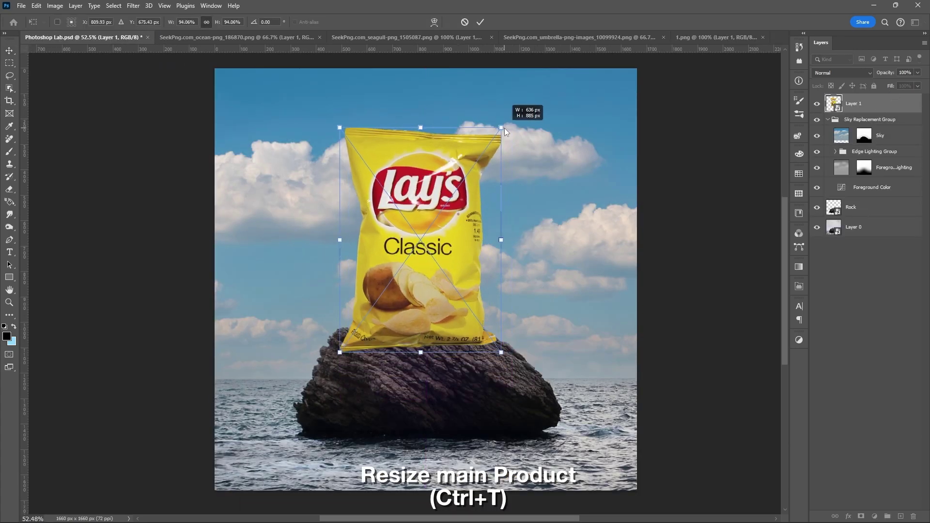
left_click_drag(413, 241, 410, 279)
scroll(434, 321, "up", 6)
scroll(387, 284, "up", 2)
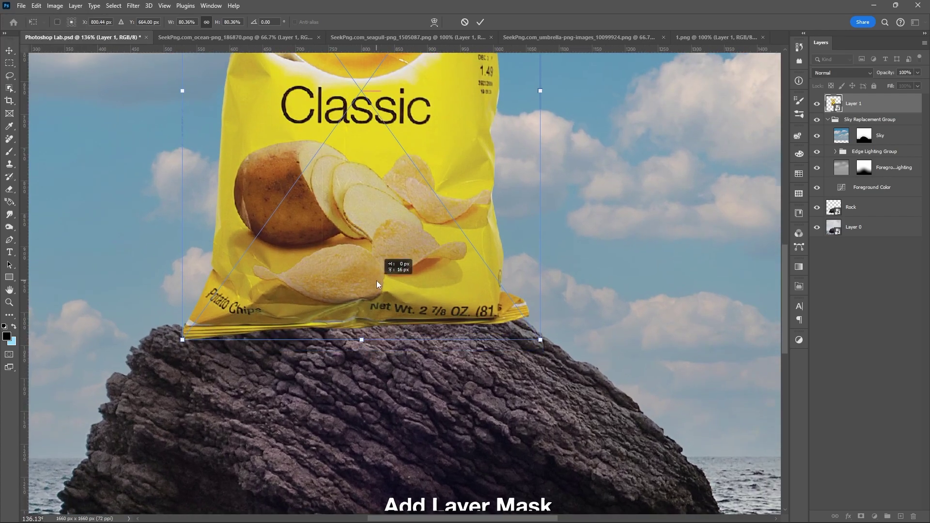
key("Return")
Add a layer mask to the chips bag and brush black over parts of its bottom edge where the rock overlaps it.
left_click(861, 517)
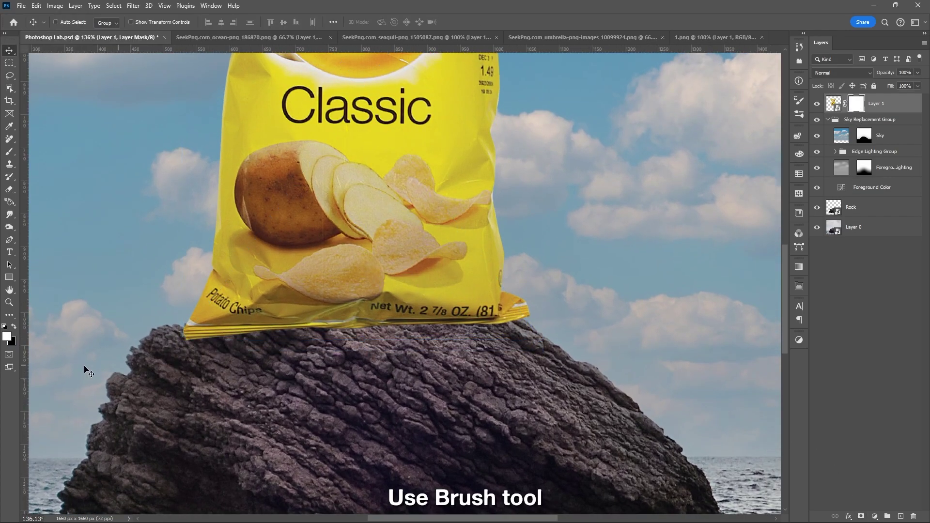
left_click(14, 328)
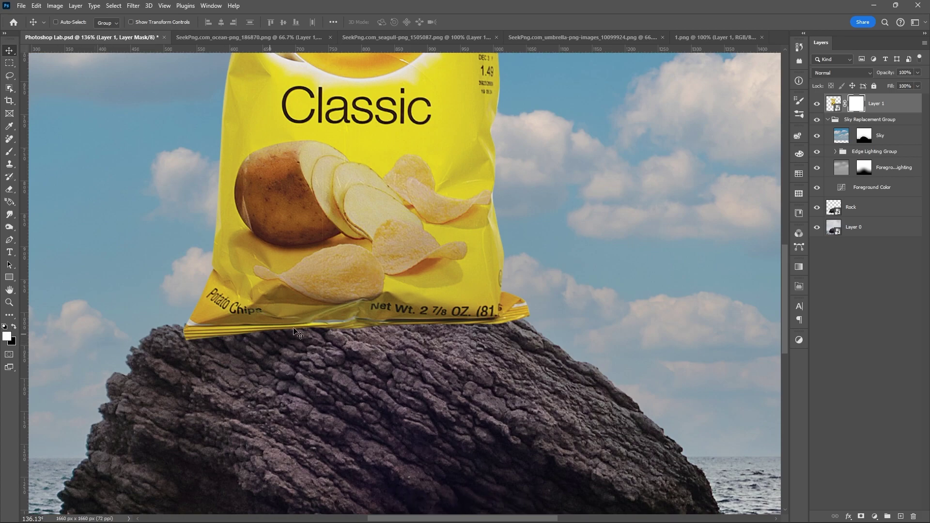
key("b")
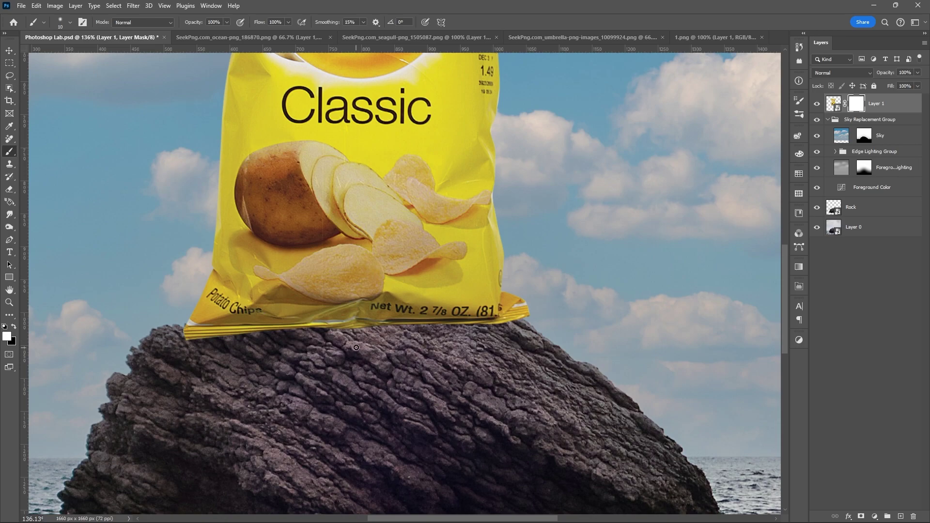
scroll(341, 348, "up", 2)
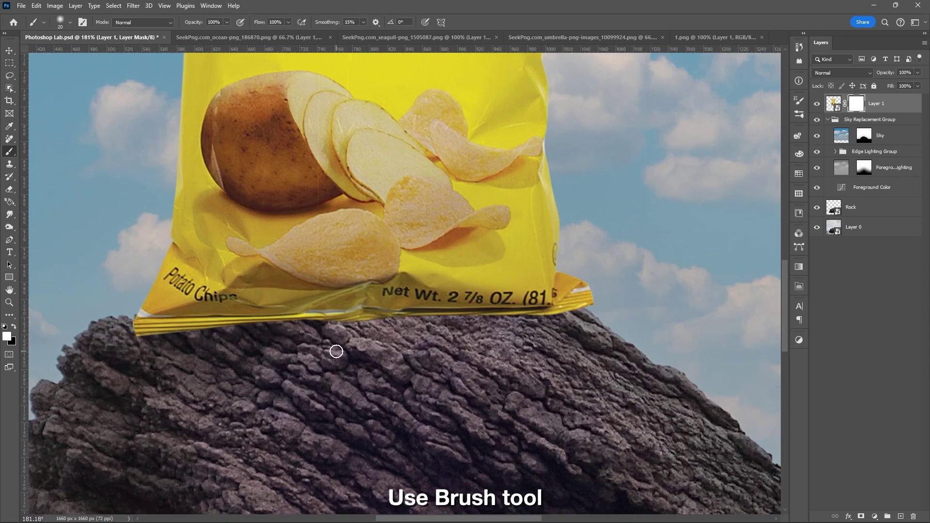
scroll(347, 338, "up", 2)
key("x")
key("bracketleft")
key("bracketleft")
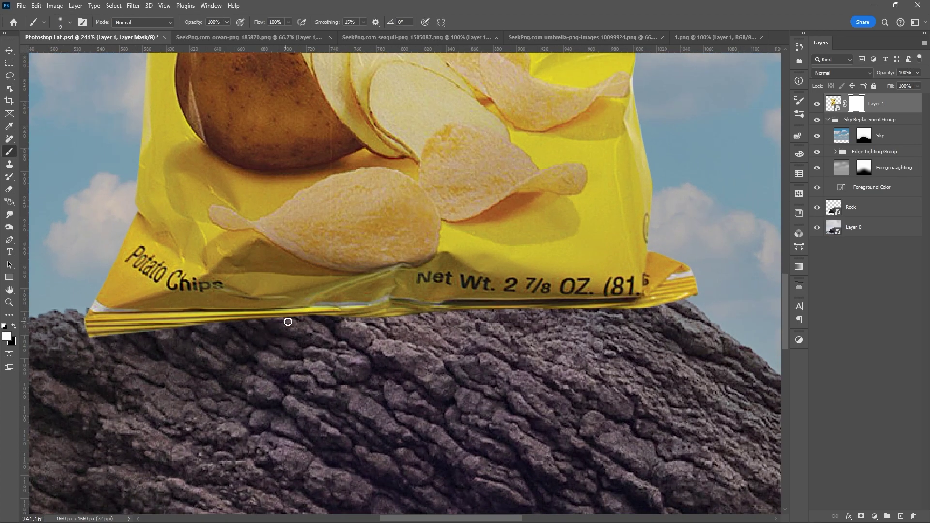
key("x")
mouse_move(292, 320)
left_mouse_down()
mouse_move(246, 310)
mouse_move(275, 309)
mouse_move(223, 309)
mouse_move(215, 319)
mouse_move(150, 327)
mouse_move(223, 312)
mouse_move(163, 332)
left_mouse_up()
left_click_drag(643, 297, 581, 308)
Refine the bag's mask along its bottom edge with white and black brush strokes so it follows the rock's contour.
scroll(203, 370, "up", 1)
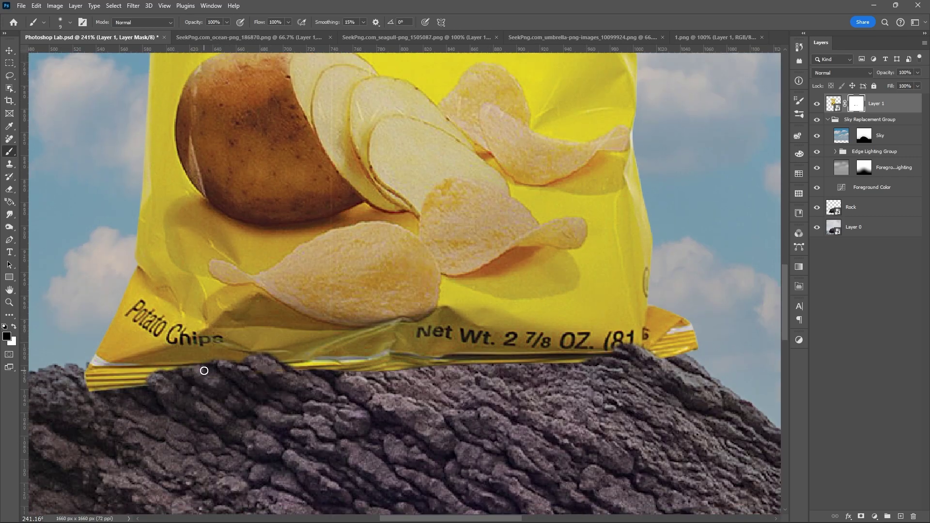
scroll(199, 328, "down", 3)
scroll(203, 350, "down", 1)
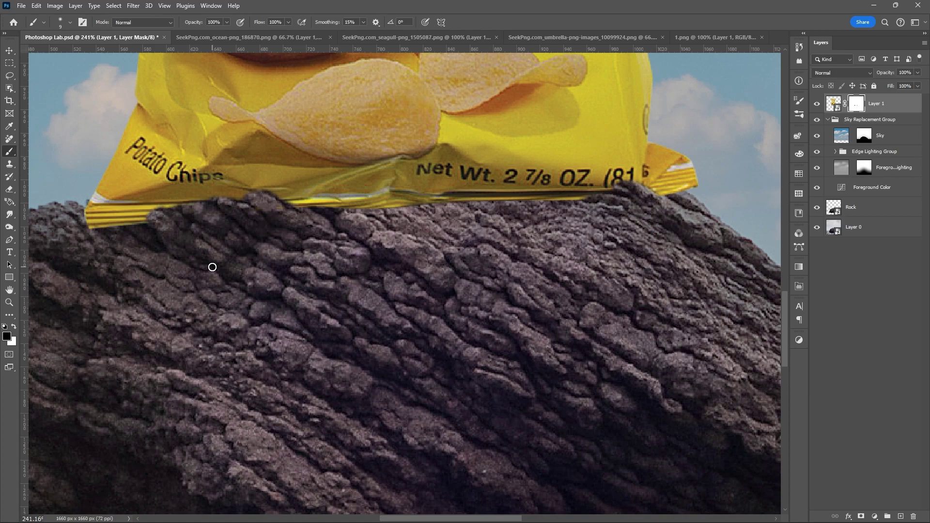
scroll(204, 267, "up", 2)
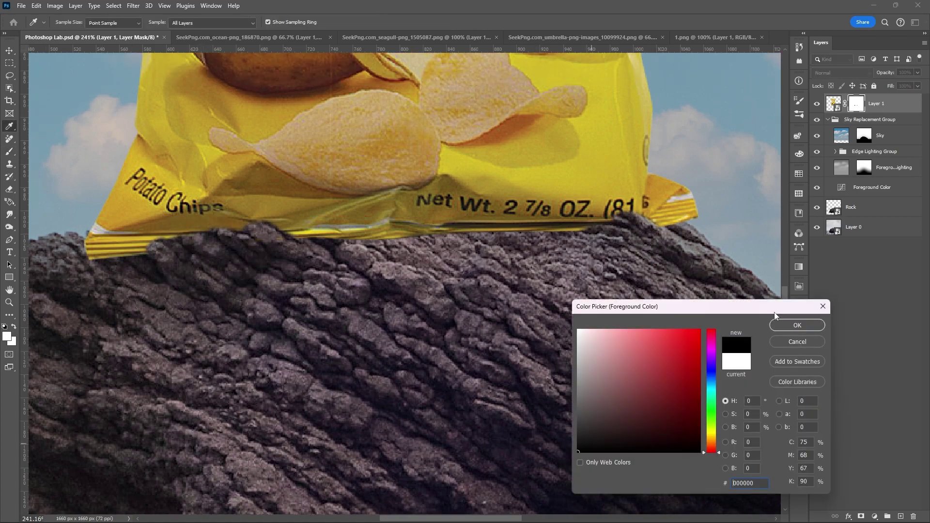
left_click(795, 324)
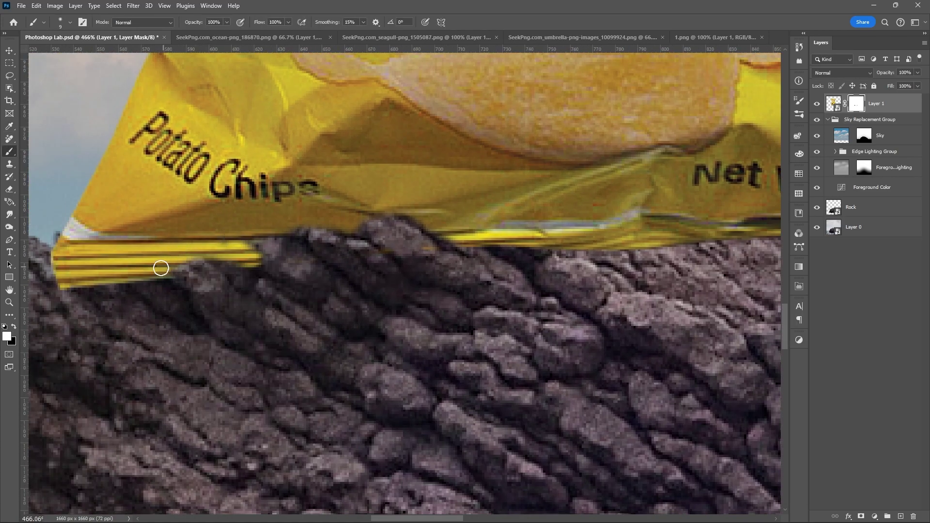
mouse_move(160, 268)
left_mouse_down()
mouse_move(267, 235)
mouse_move(319, 254)
mouse_move(283, 249)
mouse_move(394, 224)
mouse_move(447, 235)
mouse_move(415, 259)
mouse_move(438, 253)
mouse_move(342, 254)
mouse_move(152, 295)
mouse_move(160, 282)
mouse_move(303, 266)
left_mouse_up()
key("x")
left_click_drag(776, 265, 409, 274)
mouse_move(179, 264)
left_mouse_down()
mouse_move(308, 259)
mouse_move(422, 287)
mouse_move(539, 258)
left_mouse_up()
left_click_drag(140, 272, 183, 266)
left_click_drag(727, 227, 172, 262)
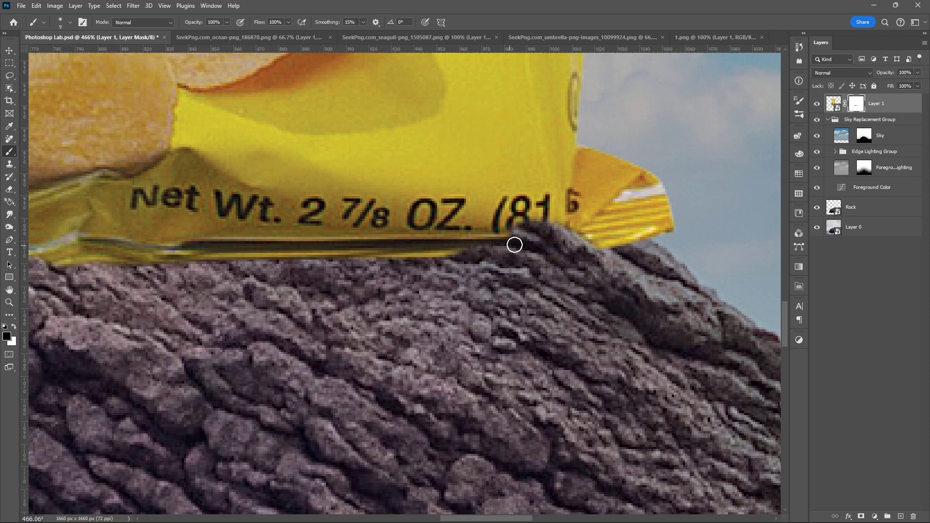
scroll(402, 266, "down", 10)
left_click_drag(386, 215, 388, 290)
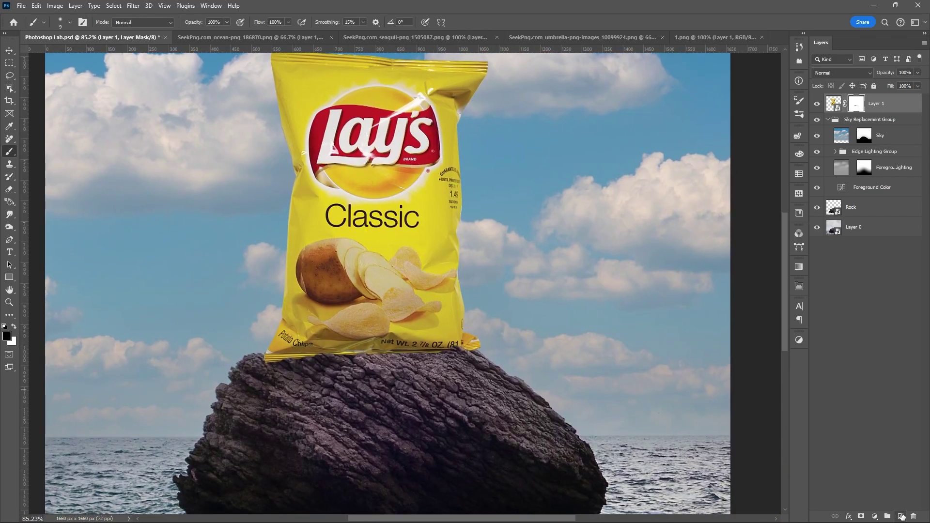
Add a new layer directly below the chips bag layer and name it Shadow.
left_click(901, 516)
left_click_drag(860, 106, 856, 132)
double_click(854, 125)
type("Shadow")
key("Return")
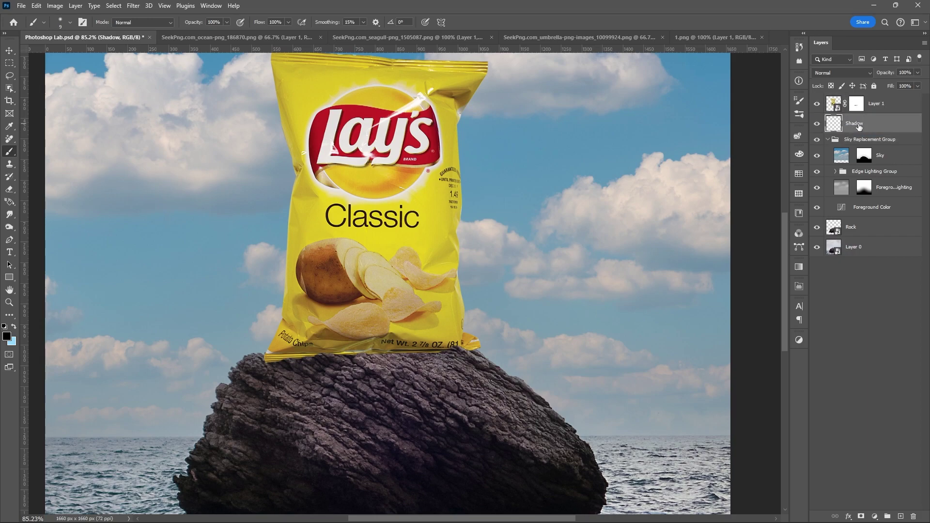
Paint a thin black contact shadow on the Shadow layer along the rock under the bag's bottom edge.
scroll(388, 397, "up", 3)
scroll(388, 396, "down", 2)
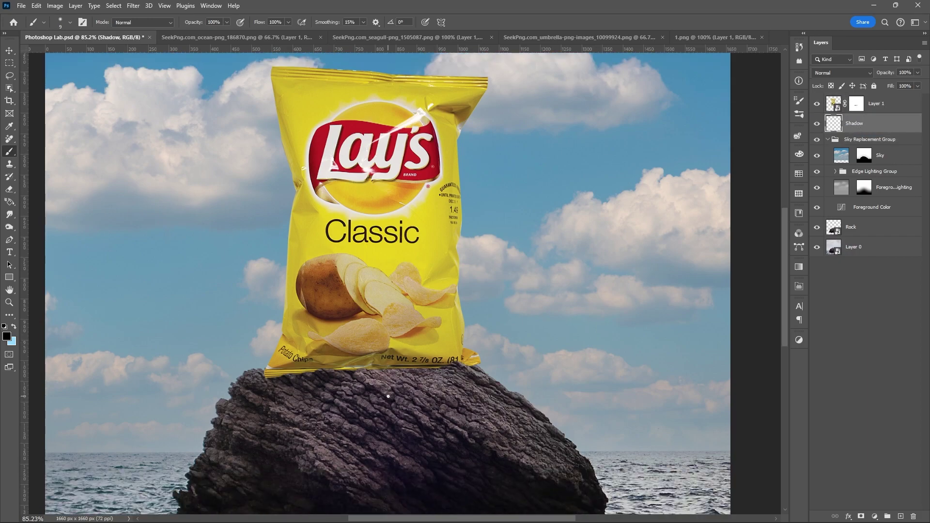
scroll(389, 396, "up", 8)
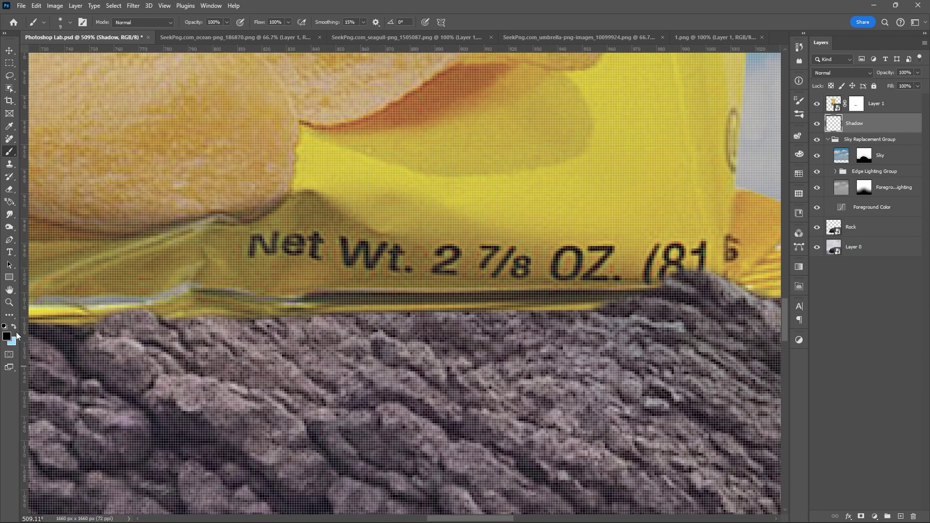
mouse_move(334, 310)
left_mouse_down()
mouse_move(584, 299)
mouse_move(252, 312)
left_mouse_up()
left_click_drag(224, 300, 477, 302)
mouse_move(481, 317)
left_mouse_down()
mouse_move(441, 312)
mouse_move(514, 321)
left_mouse_up()
left_click_drag(281, 299, 457, 302)
left_click_drag(512, 320, 417, 327)
left_click_drag(262, 299, 536, 292)
left_click_drag(331, 357, 275, 368)
scroll(274, 367, "down", 5)
mouse_move(459, 359)
left_mouse_down()
mouse_move(402, 349)
mouse_move(204, 356)
left_mouse_up()
scroll(554, 324, "up", 4)
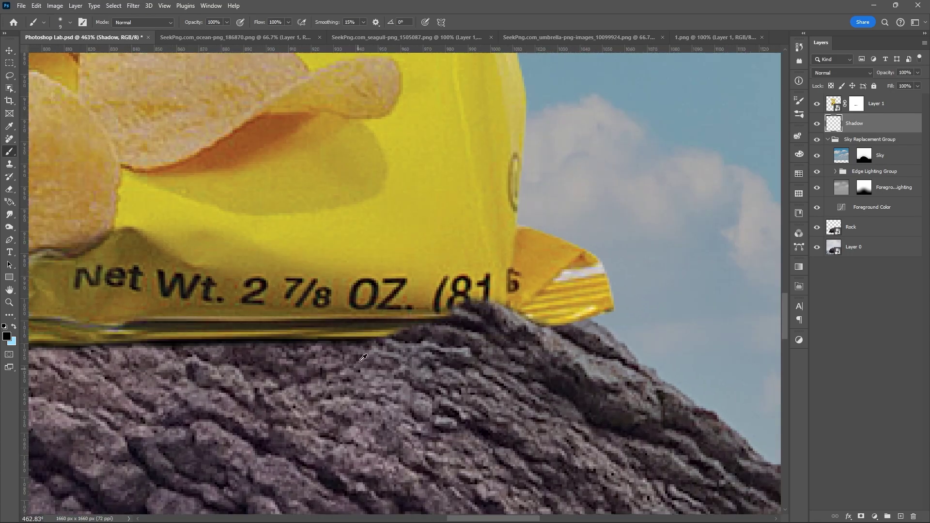
mouse_move(554, 324)
left_mouse_down()
mouse_move(573, 322)
mouse_move(543, 325)
left_mouse_up()
left_click_drag(468, 296, 668, 296)
mouse_move(288, 332)
left_mouse_down()
mouse_move(351, 327)
mouse_move(214, 328)
left_mouse_up()
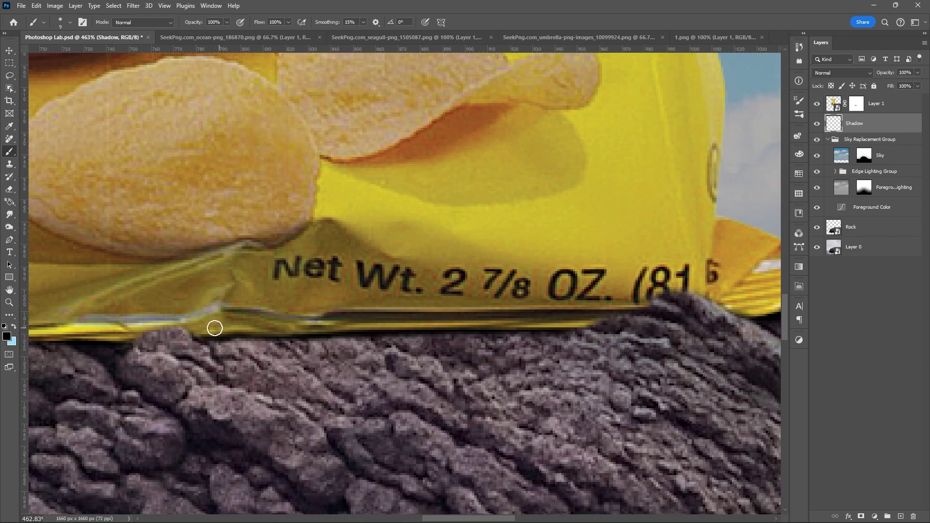
scroll(319, 351, "down", 5)
scroll(322, 348, "down", 3)
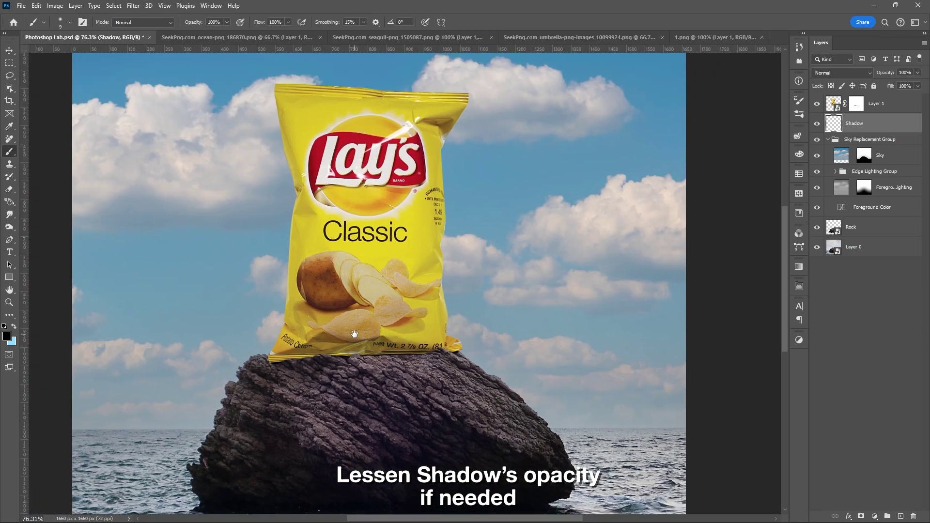
Lower the Shadow layer's opacity to 80%.
left_click(918, 73)
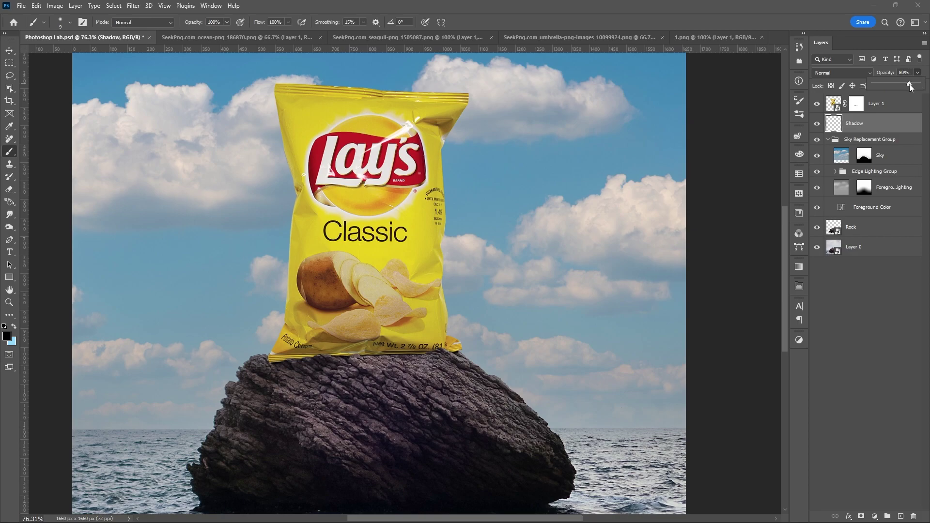
key("Return")
key("v")
Add a white (ffffff) solid color fill layer above the Shadow layer, beneath the chips bag.
scroll(426, 300, "down", 2)
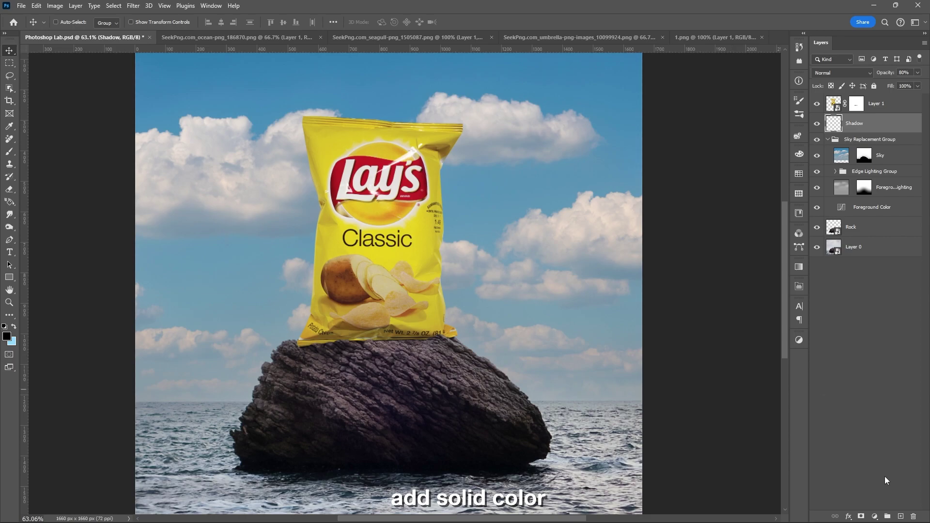
left_click(875, 517)
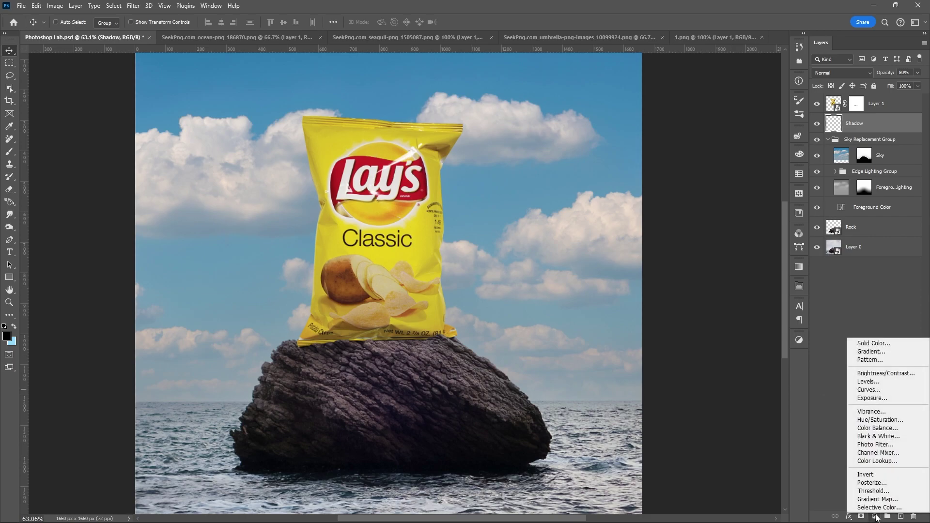
left_click(873, 343)
type("ffffff")
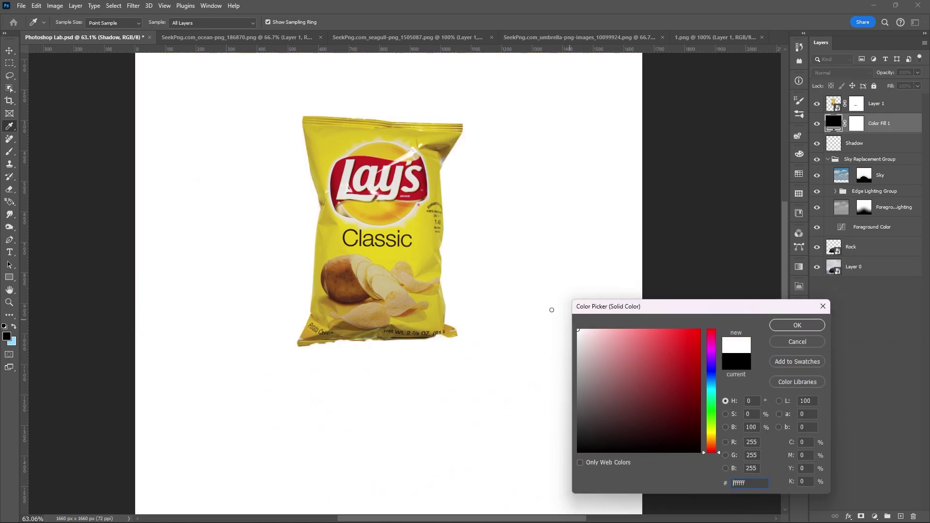
left_click(794, 326)
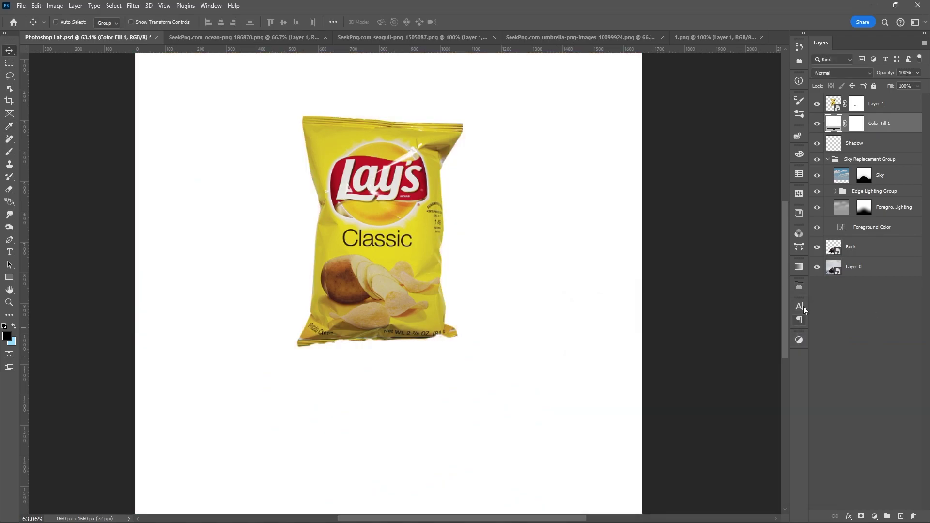
Move the white color fill layer above the chips bag layer and clip it to the bag.
left_click_drag(887, 127, 891, 101)
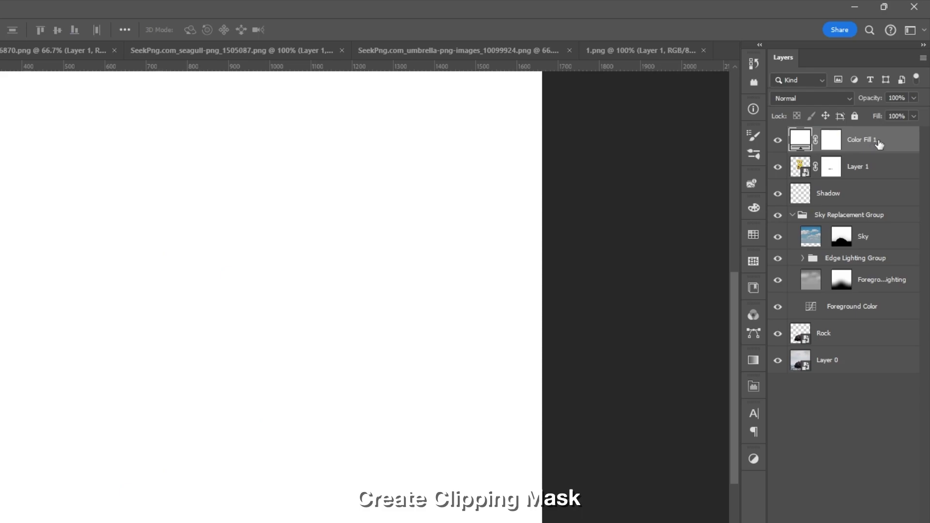
right_click(902, 144)
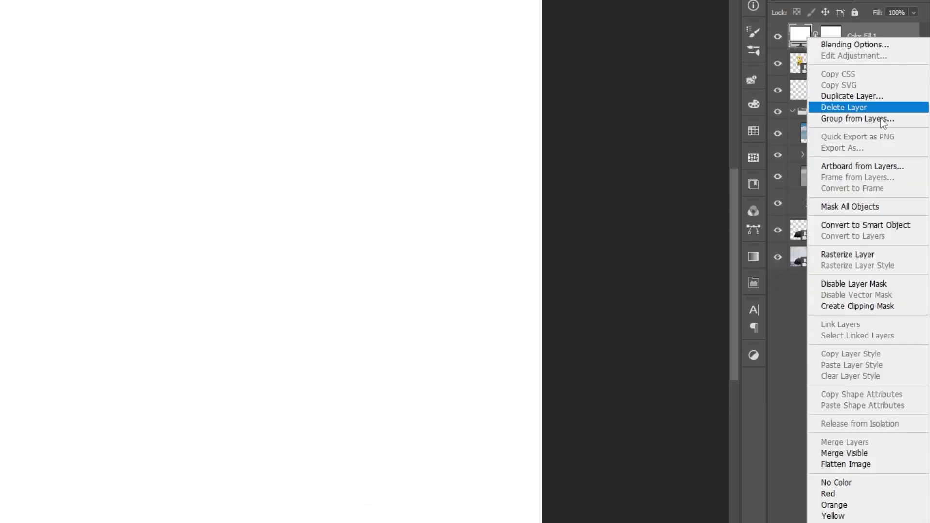
left_click(867, 306)
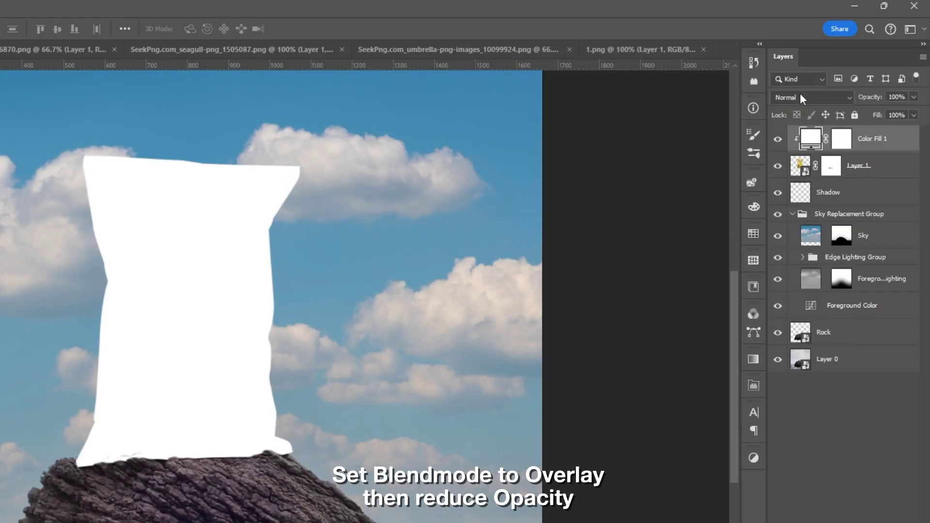
Set the bag's clipped white fill layer to Overlay blending at 85% opacity.
left_click(800, 95)
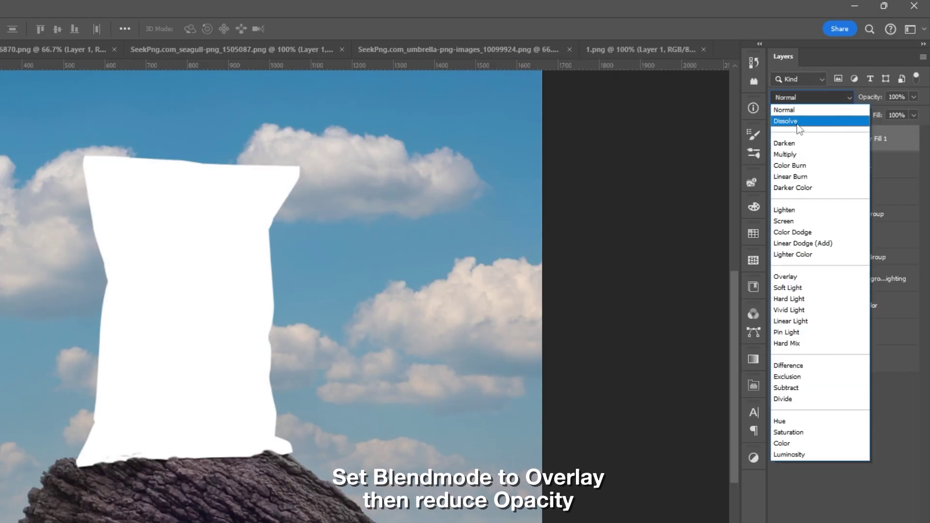
left_click(800, 279)
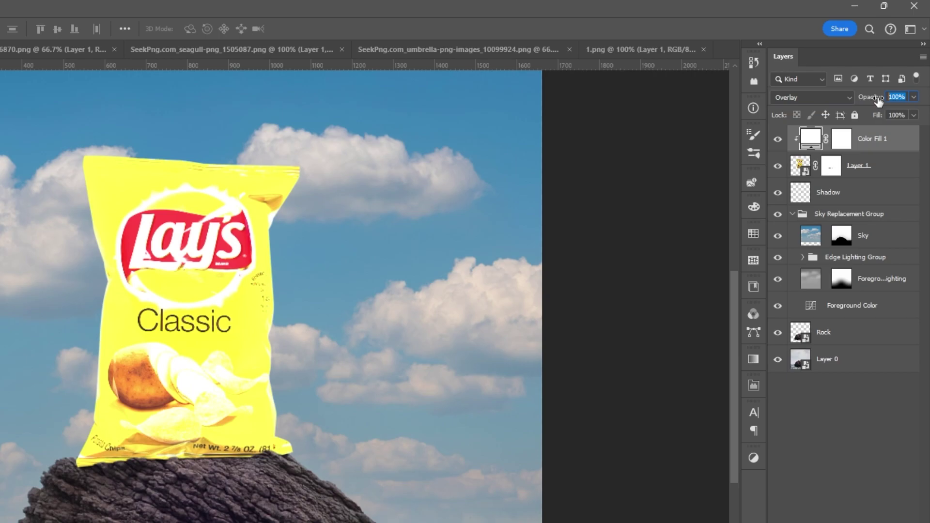
type("85")
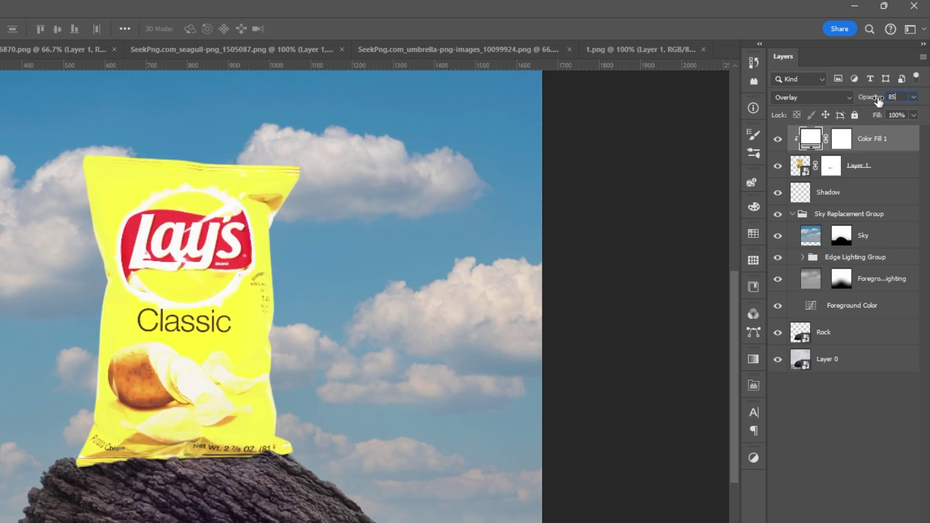
key("Return")
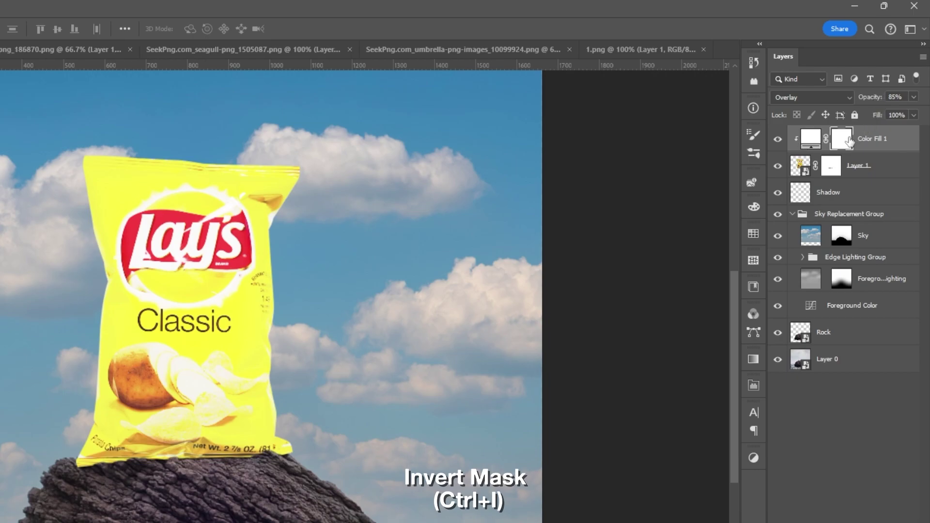
Invert the fill layer's mask and brush white highlights on it along the right edge of the chips bag.
key("ctrl+i")
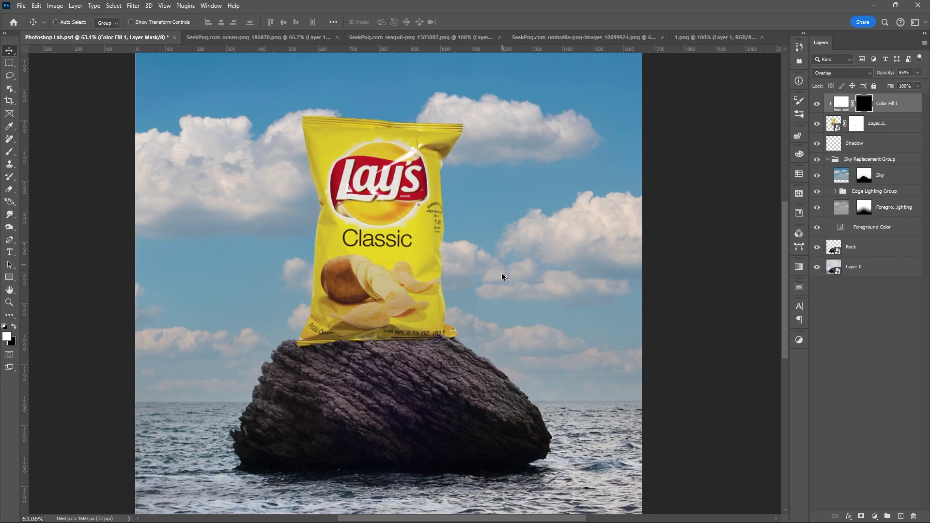
scroll(502, 277, "up", 6)
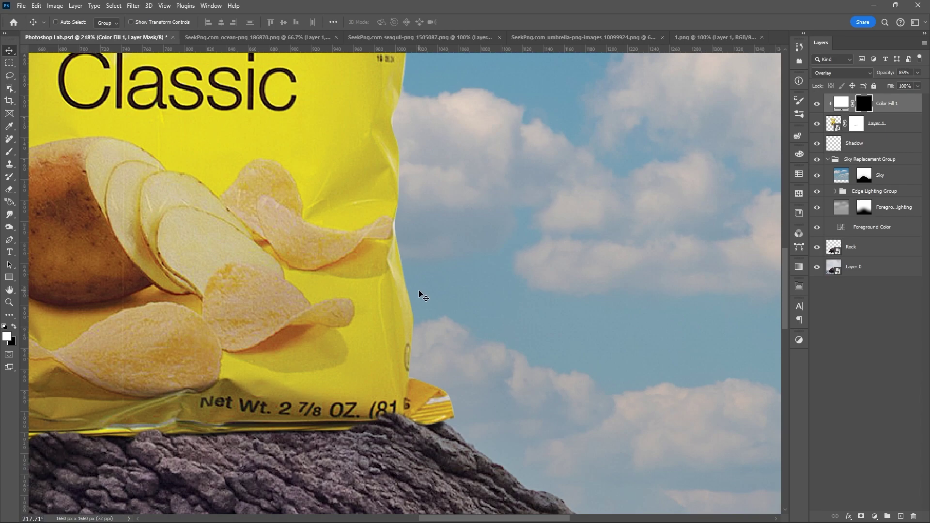
key("b")
right_click(433, 290)
key("Escape")
scroll(450, 366, "up", 4)
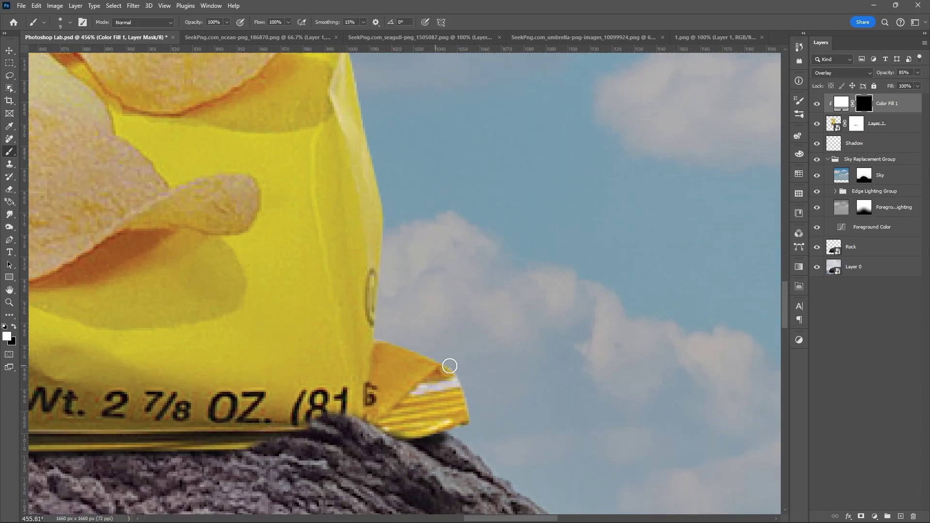
mouse_move(469, 421)
left_mouse_down()
mouse_move(388, 339)
mouse_move(389, 183)
mouse_move(419, 354)
left_mouse_up()
mouse_move(412, 347)
left_mouse_down()
mouse_move(385, 200)
mouse_move(388, 59)
left_mouse_up()
left_click_drag(389, 55, 405, 334)
scroll(405, 334, "up", 8)
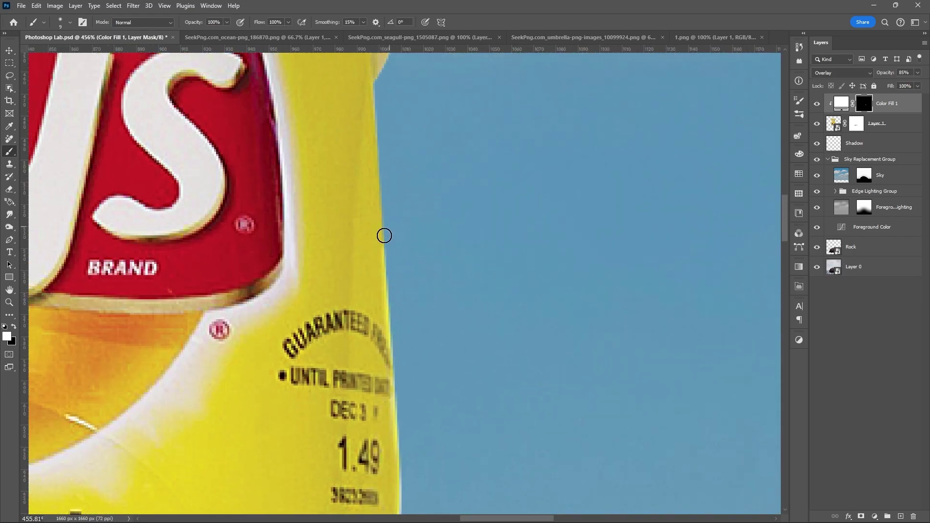
mouse_move(402, 201)
left_mouse_down()
mouse_move(408, 306)
mouse_move(432, 82)
mouse_move(359, 330)
left_mouse_up()
mouse_move(336, 337)
left_mouse_down()
mouse_move(408, 237)
mouse_move(447, 139)
left_mouse_up()
Continue brushing white highlights on the fill's mask along the bag's upper edge, left edge and creases.
scroll(615, 190, "up", 2)
scroll(615, 191, "left", 10)
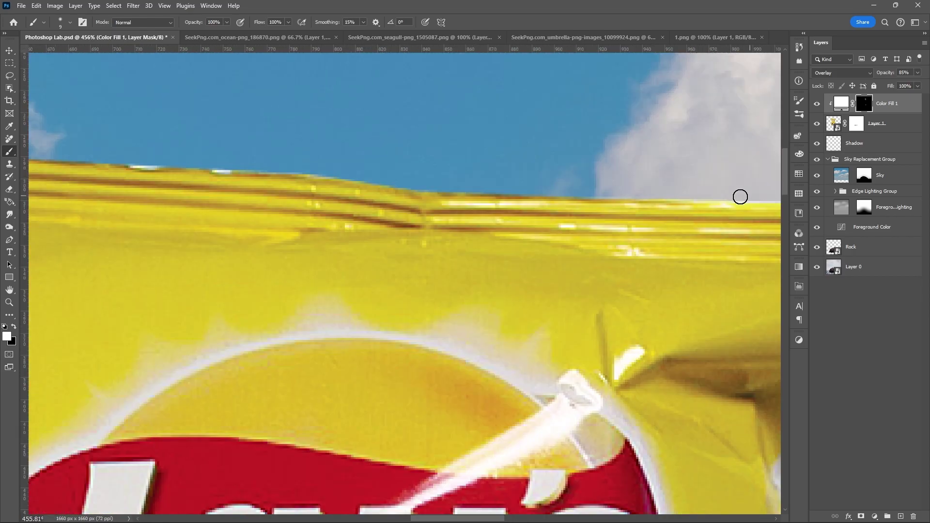
scroll(339, 177, "left", 2)
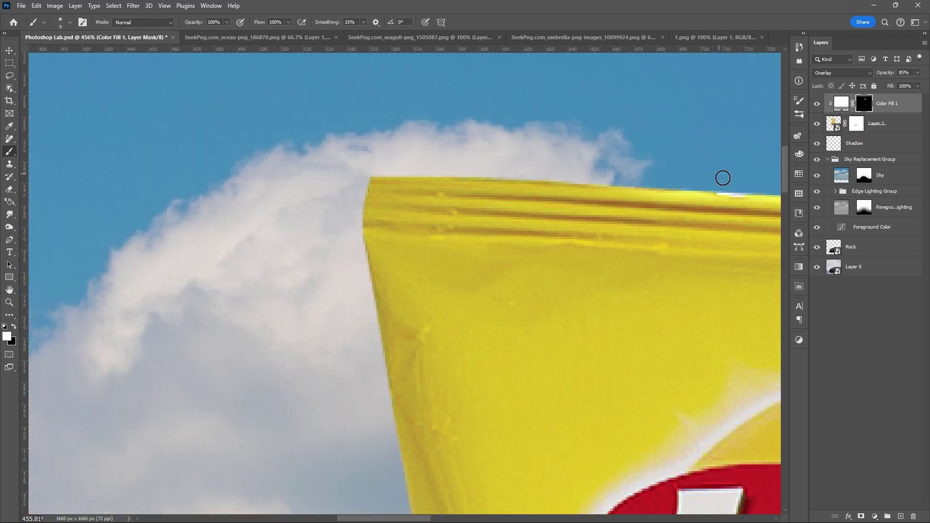
scroll(398, 217, "down", 2)
scroll(384, 100, "down", 8)
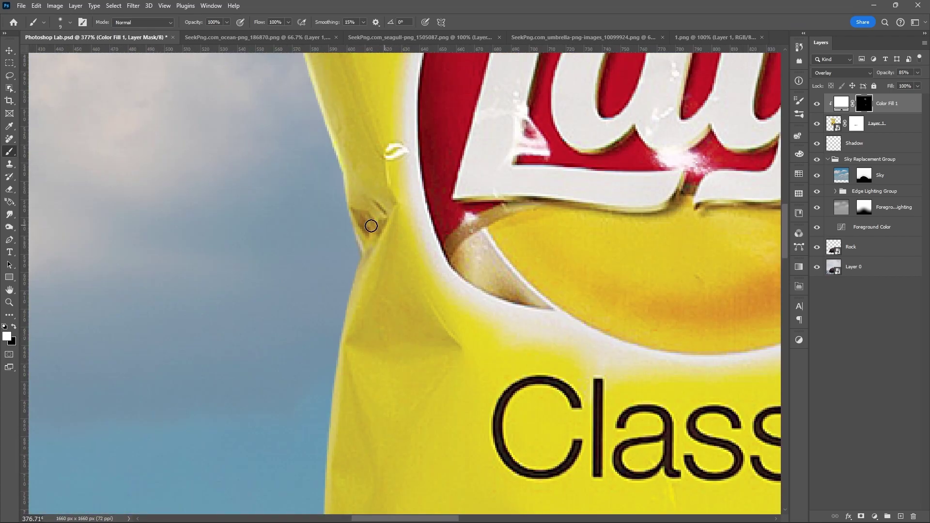
left_click_drag(349, 195, 344, 334)
left_click_drag(353, 299, 465, 116)
mouse_move(454, 171)
left_mouse_down()
mouse_move(441, 349)
mouse_move(430, 222)
left_mouse_up()
left_click_drag(427, 196, 418, 366)
mouse_move(420, 367)
left_mouse_down()
mouse_move(422, 187)
mouse_move(403, 376)
left_mouse_up()
left_click_drag(395, 368, 414, 206)
left_click_drag(416, 239, 341, 386)
scroll(341, 383, "down", 10)
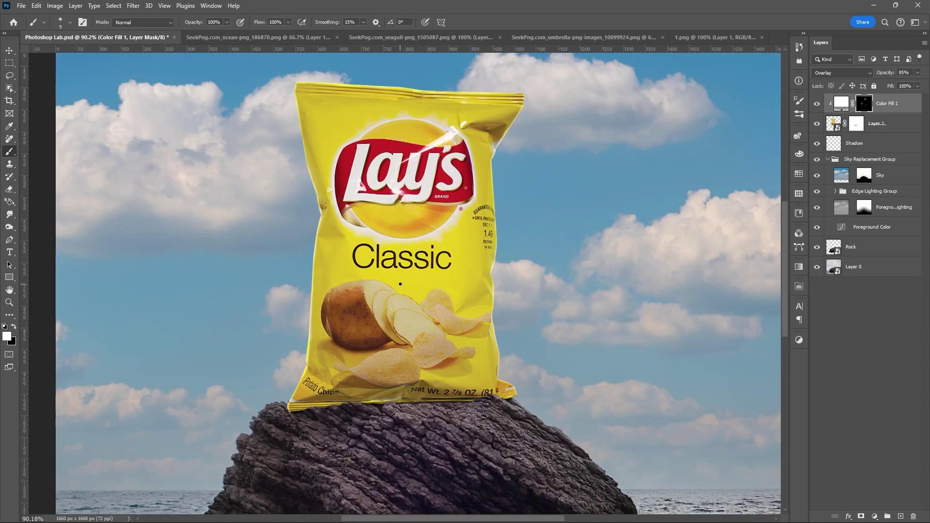
scroll(406, 264, "up", 1)
scroll(406, 263, "down", 1)
Group the bag layer with its white fill and the Shadow layer, and name the group Lays.
key("v")
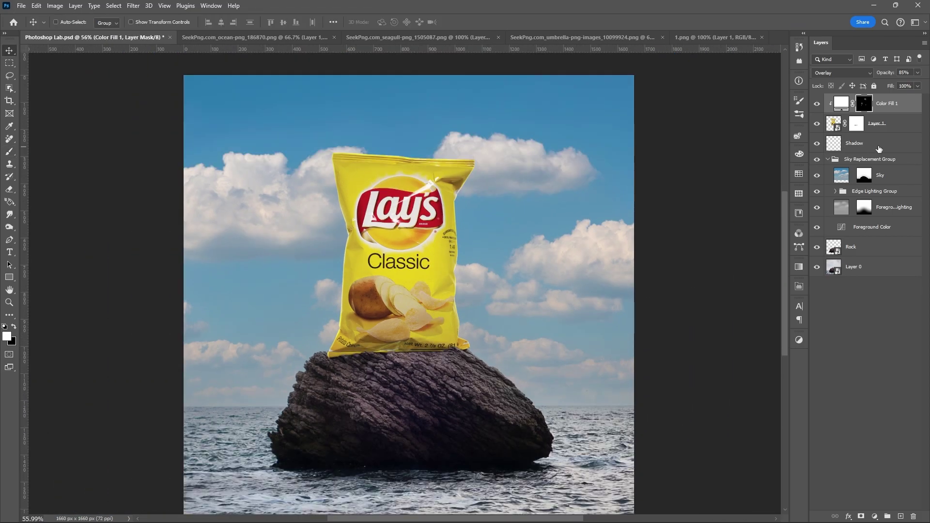
left_click(877, 144, "shift")
key("ctrl+g")
type("ays")
key("Return")
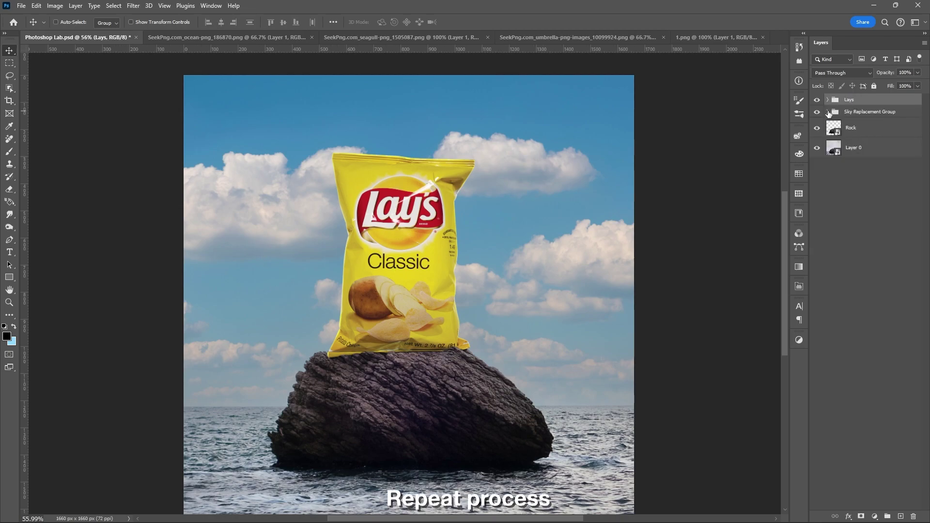
Add a white solid color fill clipped to the Rock layer, using Overlay blending and 85% opacity.
left_click(842, 73)
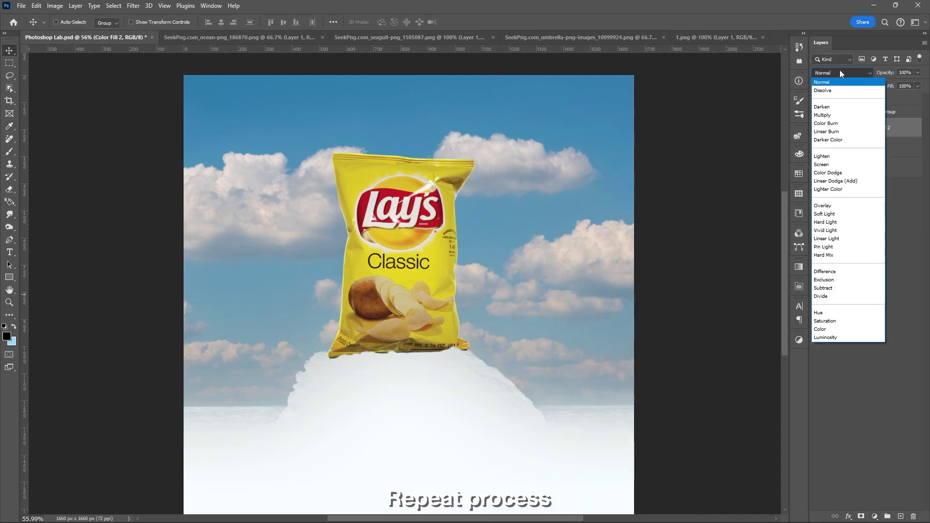
left_click(832, 204)
right_click(902, 131)
left_click(873, 329)
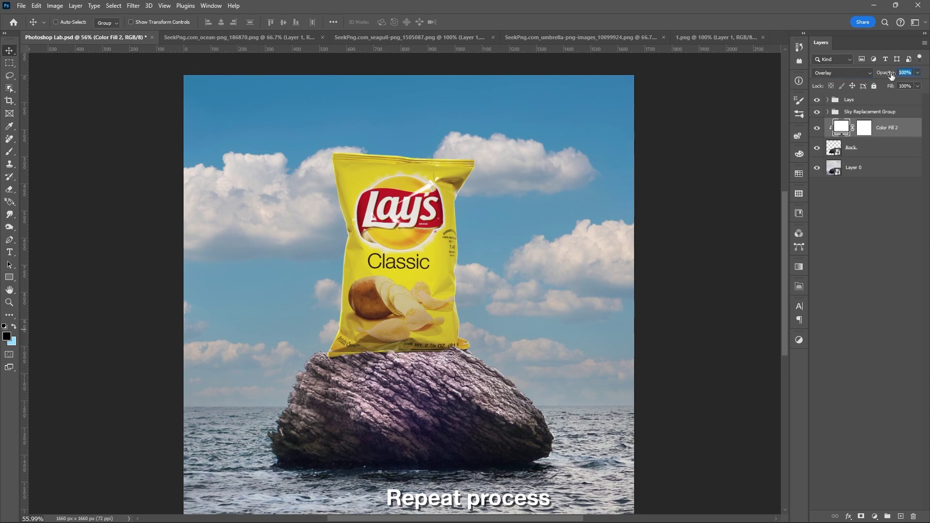
left_click_drag(892, 76, 885, 76)
Invert the rock fill's mask and brush white highlights on it along the rock's outer left and right edges.
left_click(870, 129)
key("ctrl+i")
mouse_move(286, 365)
left_mouse_down()
mouse_move(495, 275)
mouse_move(481, 255)
mouse_move(392, 324)
mouse_move(354, 385)
left_mouse_up()
key("b")
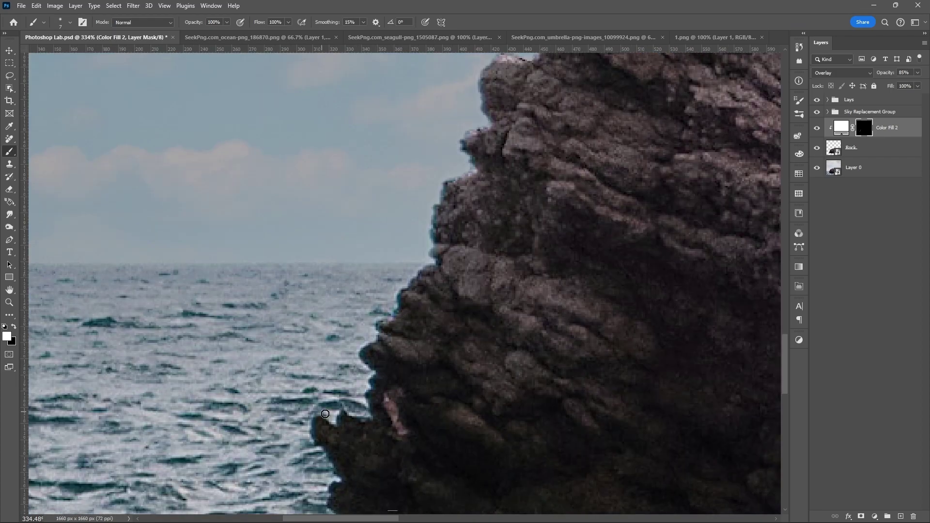
left_click_drag(325, 414, 359, 413)
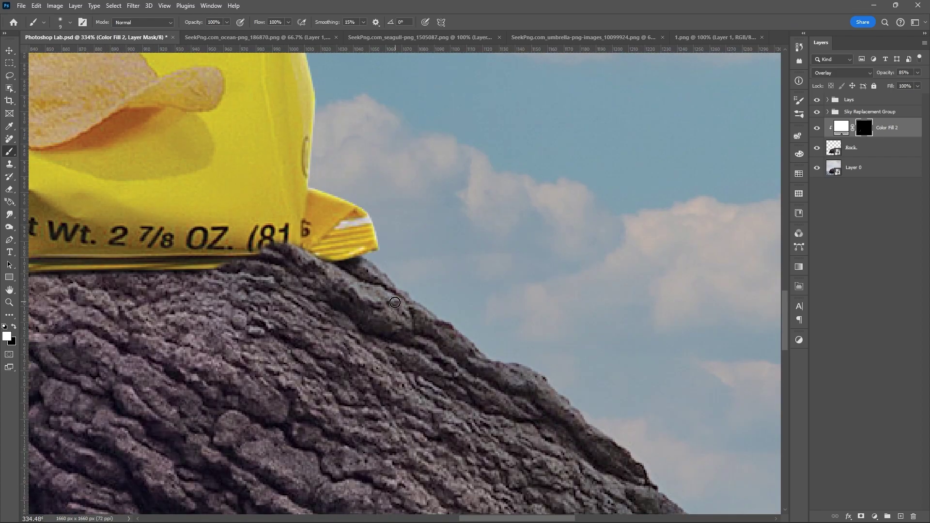
mouse_move(395, 303)
left_mouse_down()
mouse_move(475, 336)
mouse_move(442, 299)
left_mouse_up()
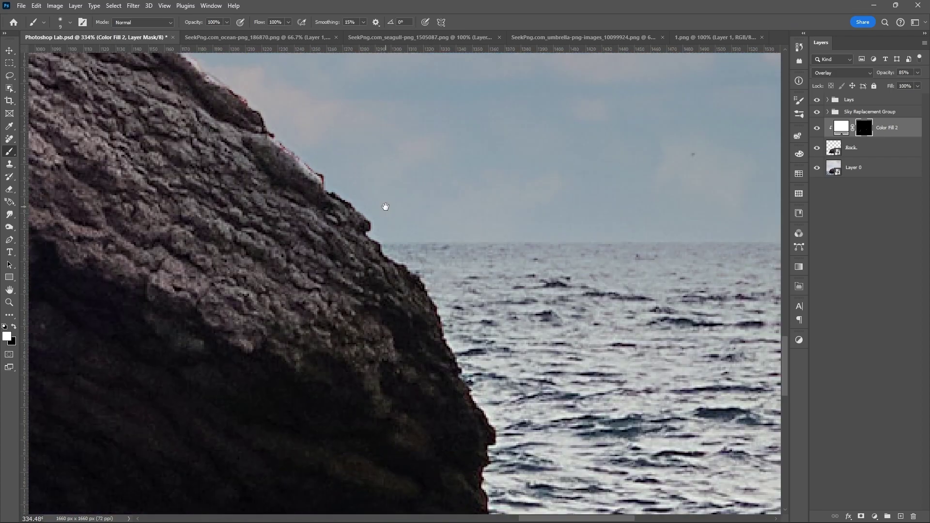
left_click_drag(385, 208, 477, 407)
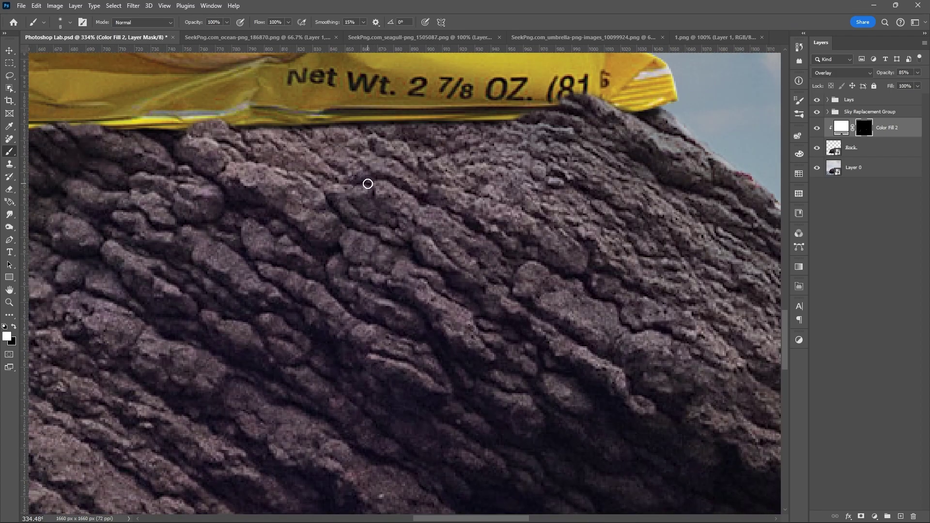
Brush white highlights on the rock's ridges below the bag, reducing the brush opacity to 40%.
left_click_drag(368, 184, 318, 187)
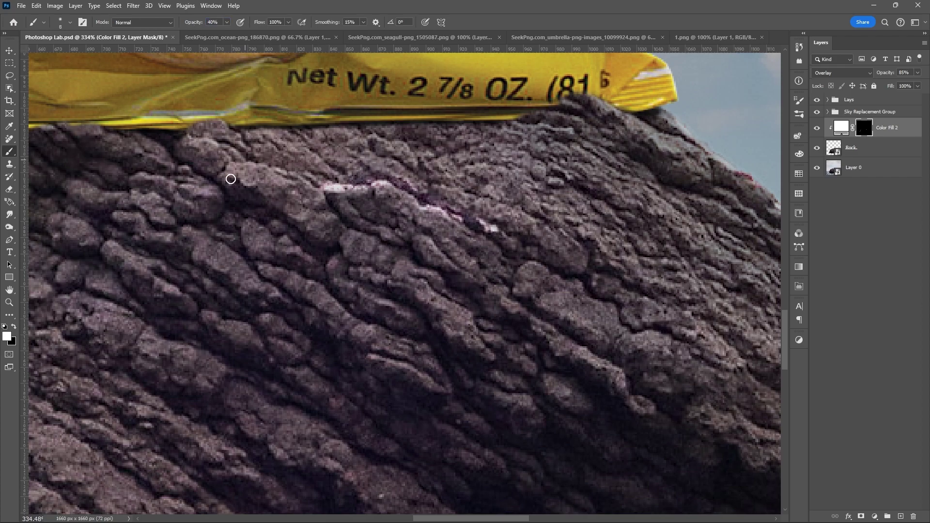
left_click_drag(339, 353, 170, 313)
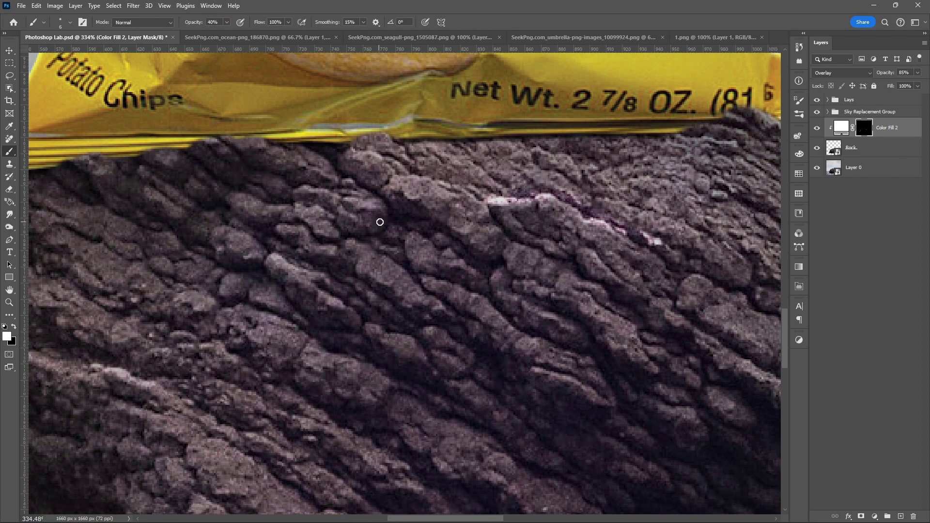
scroll(380, 222, "down", 8)
scroll(635, 223, "up", 8)
scroll(430, 206, "down", 8)
scroll(260, 265, "up", 8)
scroll(465, 174, "down", 8)
scroll(679, 190, "up", 6)
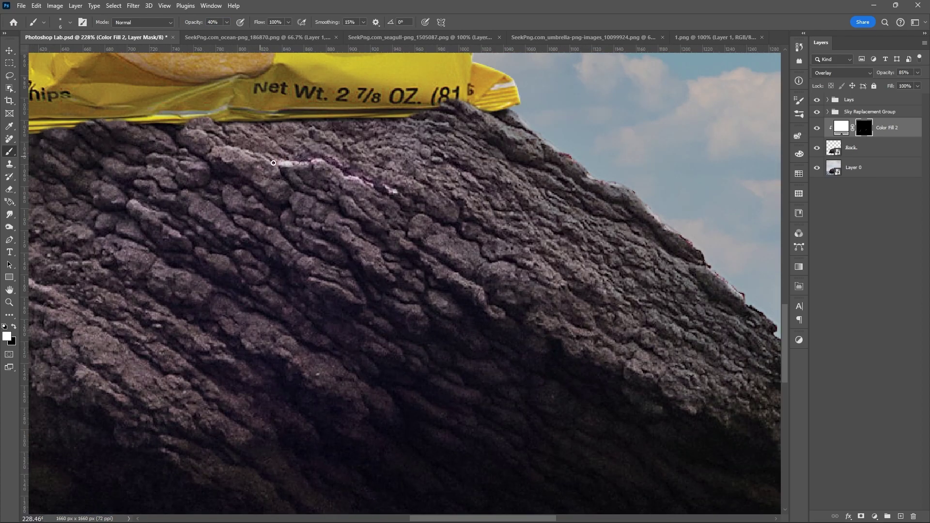
scroll(273, 163, "up", 4)
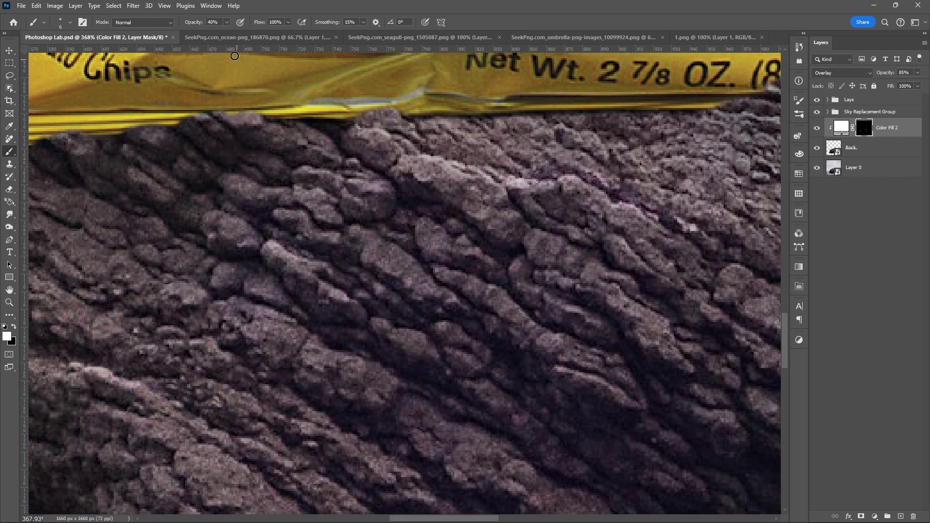
Raise the brush opacity to 86% and paint more highlights on the ridges across the rock's upper and left parts.
left_click(227, 23)
left_click_drag(228, 33, 250, 34)
left_click_drag(258, 117, 175, 125)
left_click_drag(331, 134, 430, 133)
left_click_drag(247, 193, 417, 148)
left_click_drag(168, 246, 386, 226)
left_click_drag(236, 305, 210, 314)
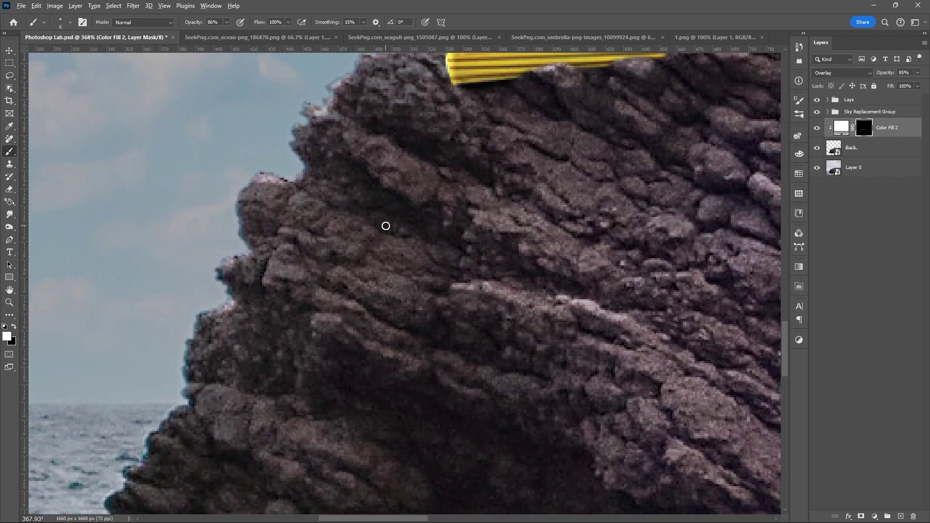
scroll(386, 226, "down", 10)
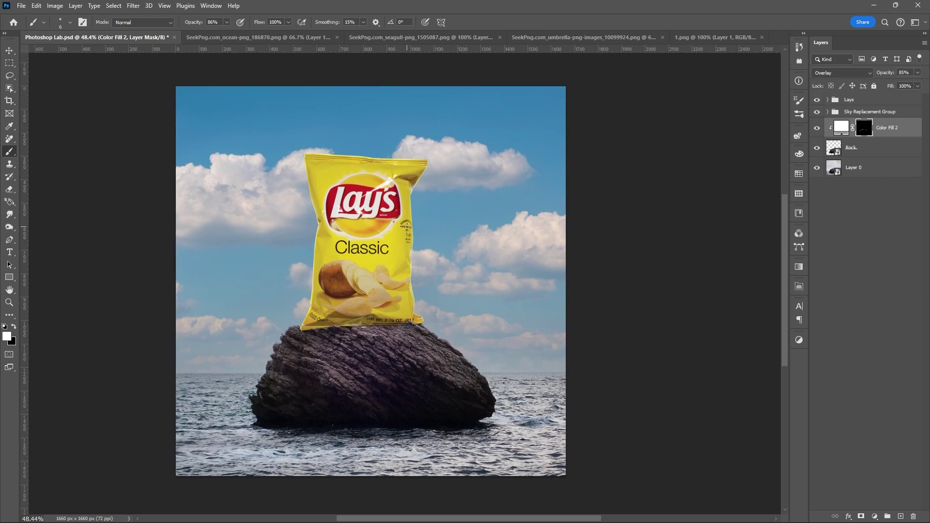
Add a Color Balance adjustment clipped to the Rock layer, with midtones at -17 Cyan–Red and -9 Yellow–Blue.
left_click(888, 144)
left_click(875, 516)
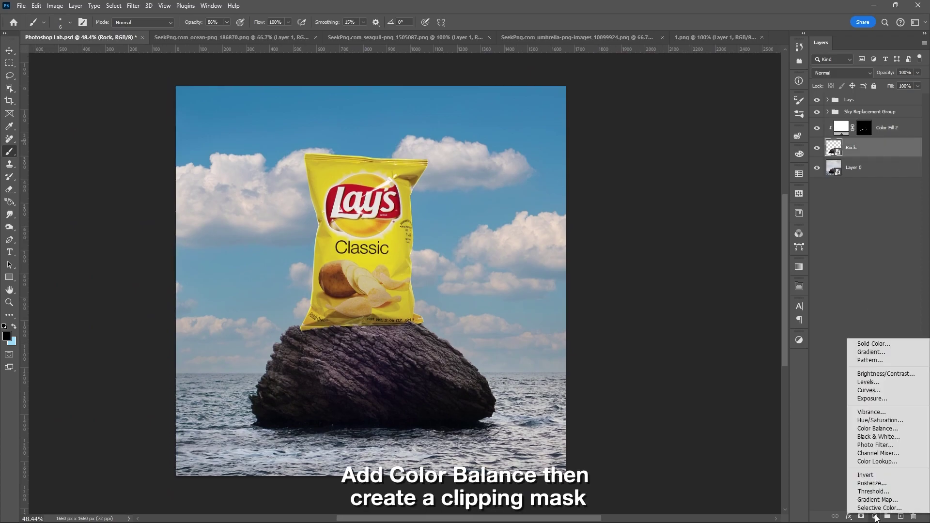
left_click(878, 429)
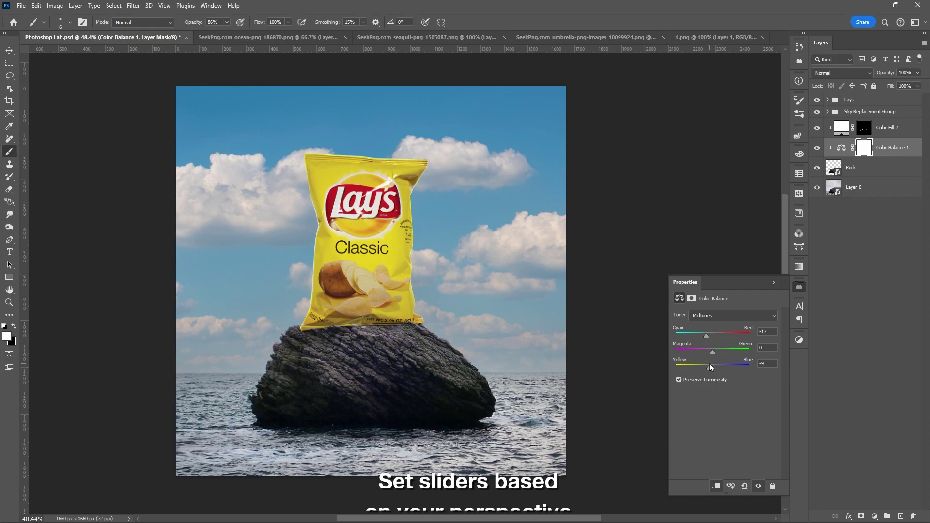
Set the Color Balance highlights to +10 Cyan–Red and -14 Yellow–Blue.
left_click_drag(710, 335, 713, 336)
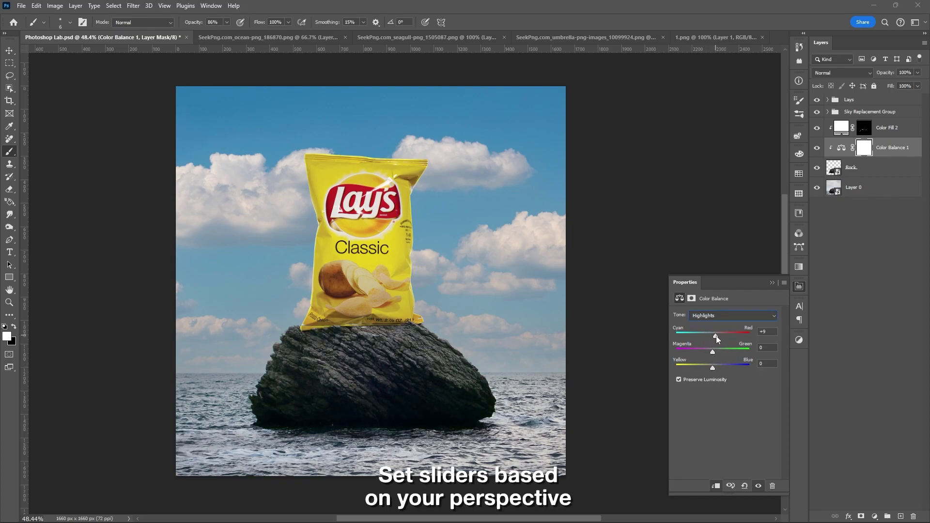
left_click_drag(713, 364, 700, 366)
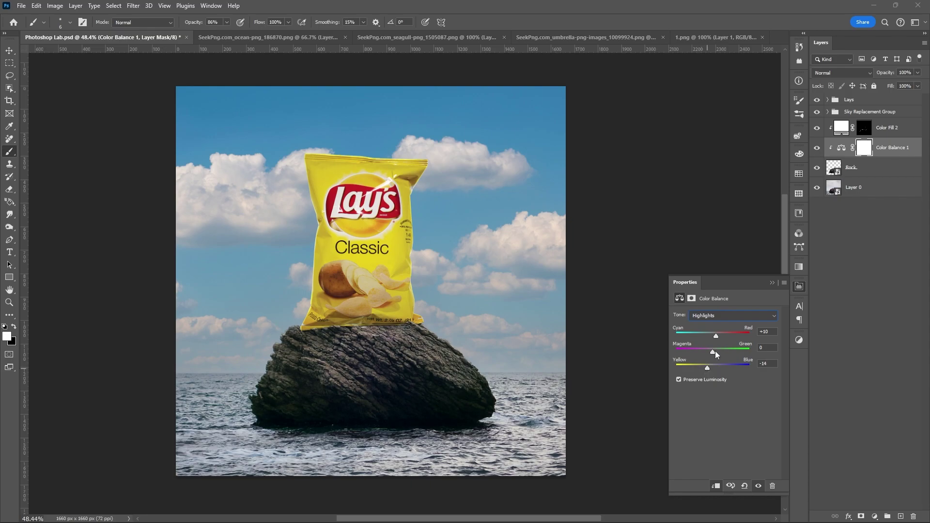
left_click(772, 282)
Group the Rock layer with its color balance and white fill layers, and name the group Rock.
left_click(890, 168)
left_click(891, 128, "shift")
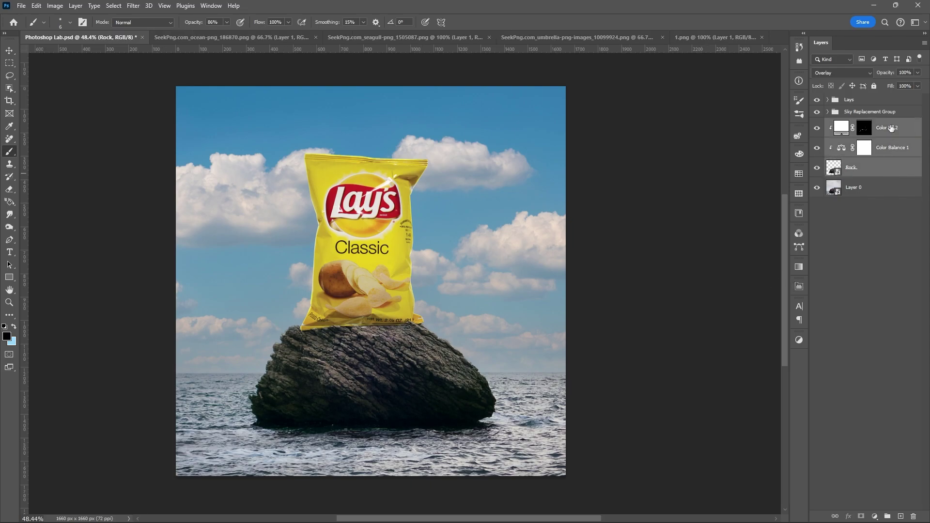
key("ctrl+g")
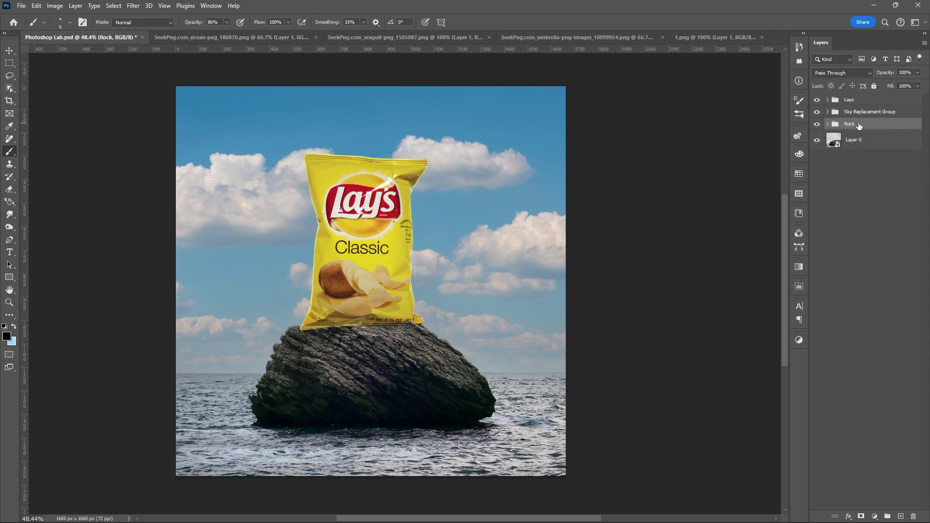
Convert the gull image in the ocean PNG document to a Smart Object and bring it into the Photoshop Lab composite.
left_click(220, 38)
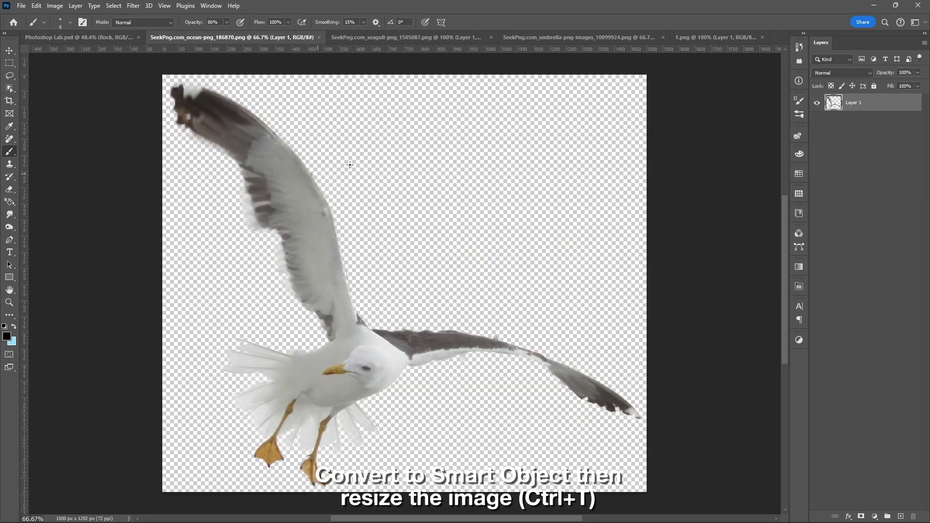
right_click(866, 104)
left_click(876, 242)
key("v")
left_click_drag(333, 239, 391, 314)
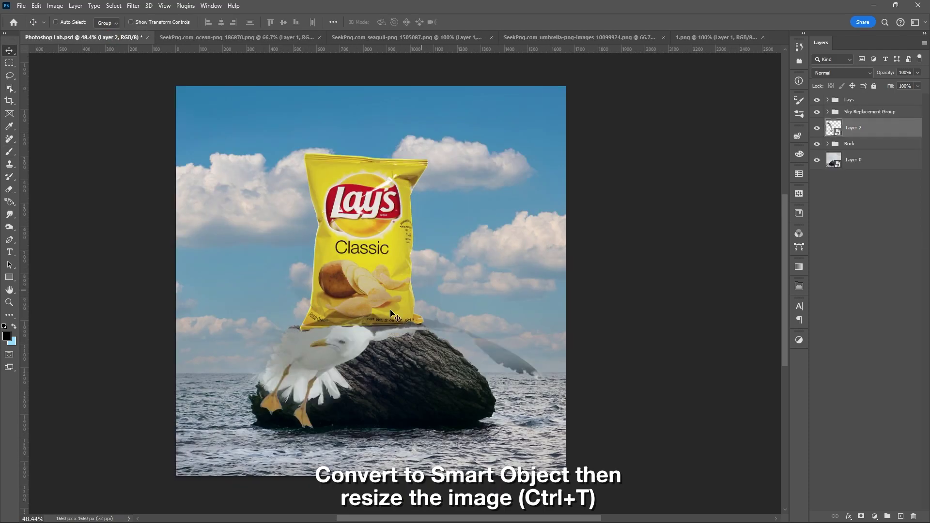
Move the gull layer to the top of the stack and scale it down beside the bag's upper right edge.
left_click_drag(867, 127, 867, 97)
key("ctrl+t")
left_click_drag(357, 328, 460, 224)
left_click_drag(650, 326, 506, 200)
left_click_drag(475, 188, 440, 218)
key("Return")
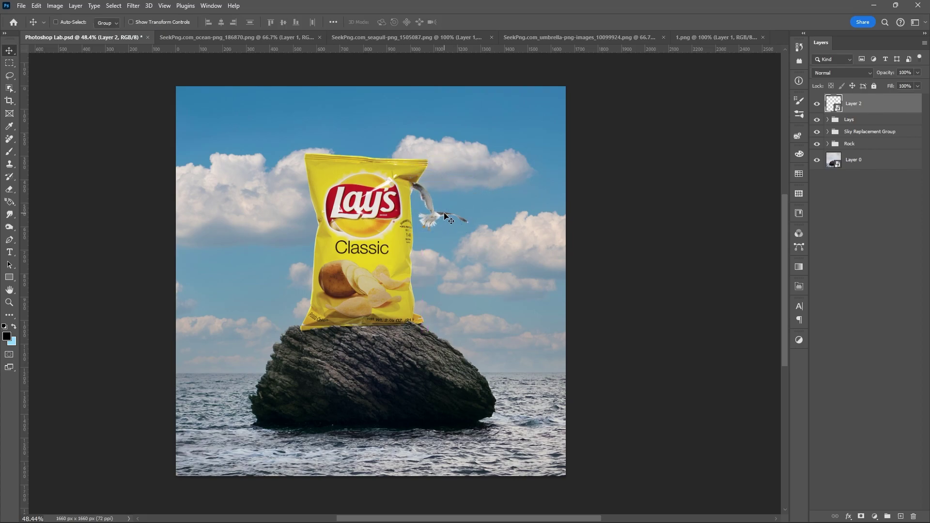
Apply a Motion Blur filter to the gull at an angle of 37°.
left_click(132, 6)
mouse_move(159, 135)
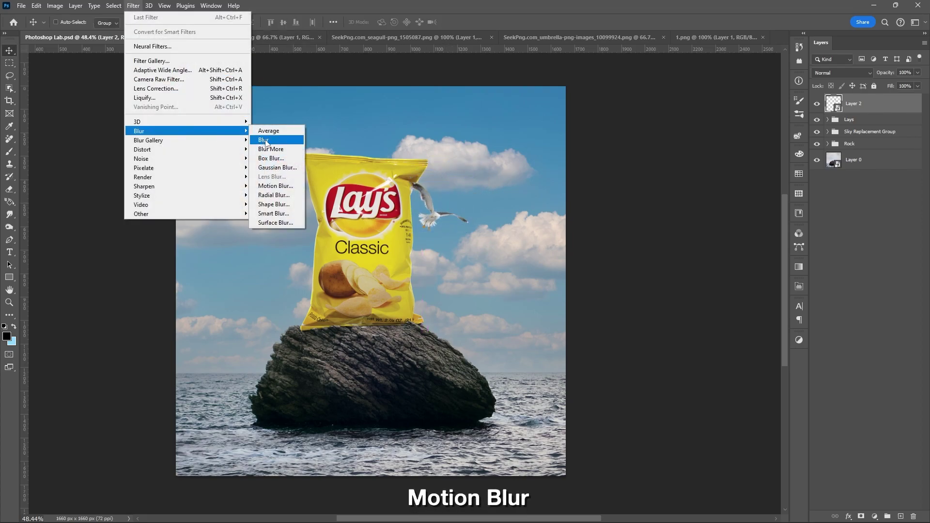
left_click(275, 186)
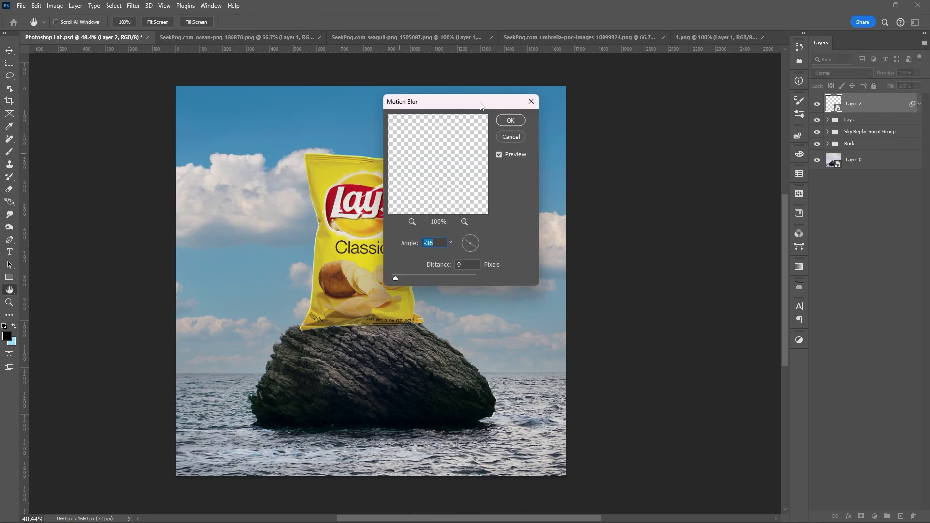
left_click_drag(481, 106, 636, 97)
type("37")
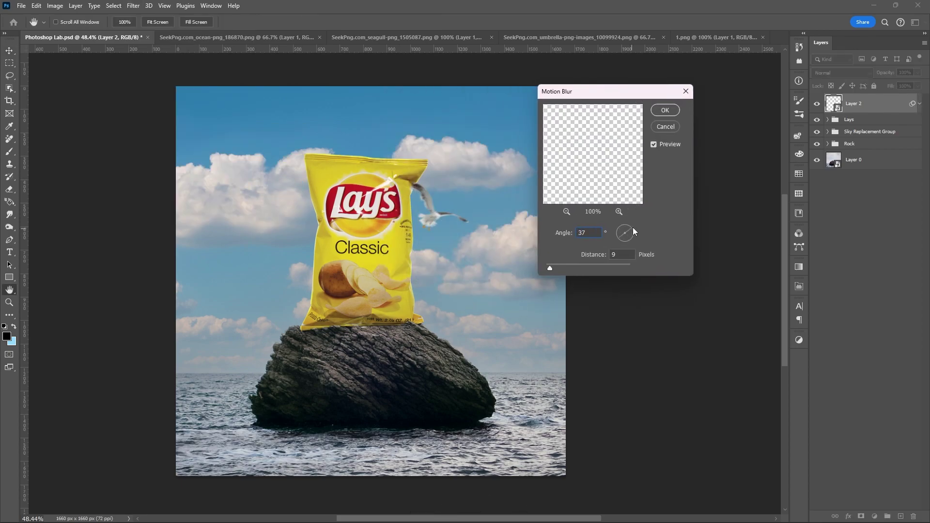
key("Tab")
type("0")
key("Return")
Add a white Solid Color fill clipped to the gull, using Overlay blending and an inverted mask.
left_click_drag(410, 217, 565, 193)
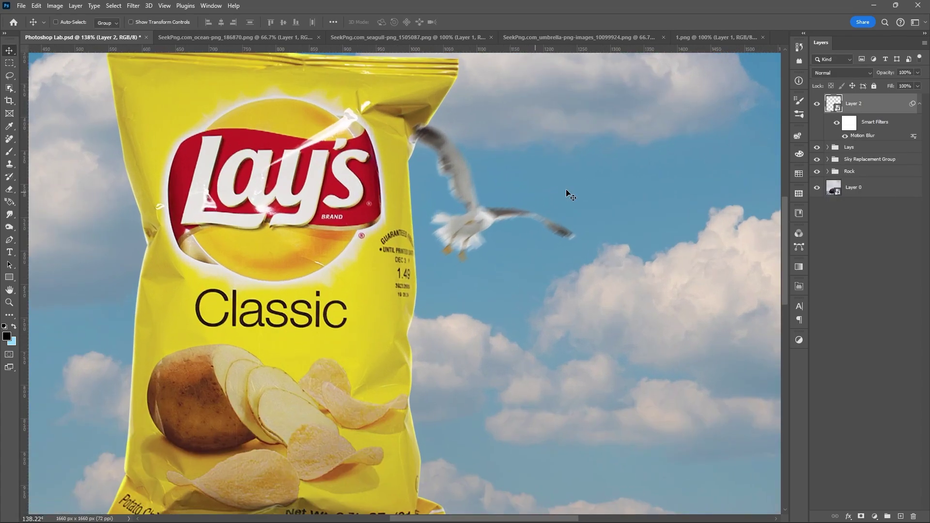
left_click(875, 516)
left_click(821, 343)
left_click(797, 325)
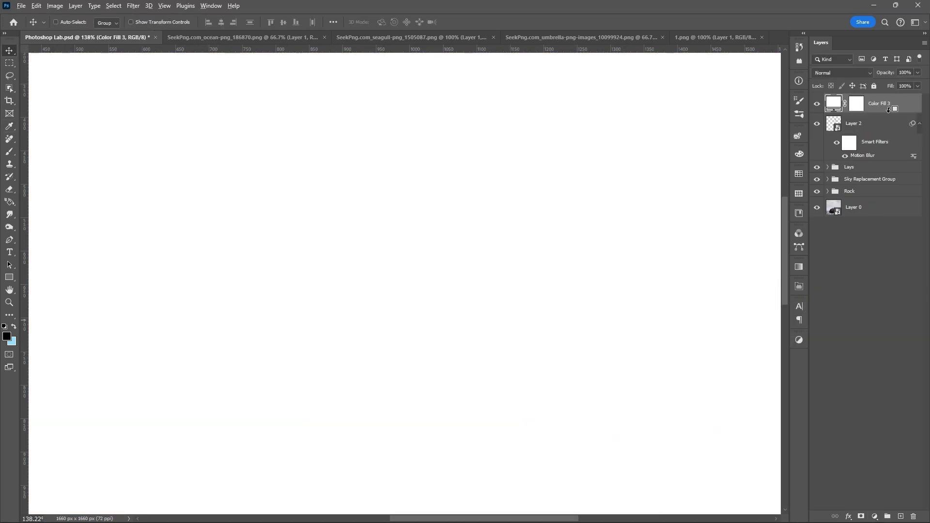
key("ctrl+alt+g")
left_click(843, 73)
left_click(823, 205)
key("ctrl+i")
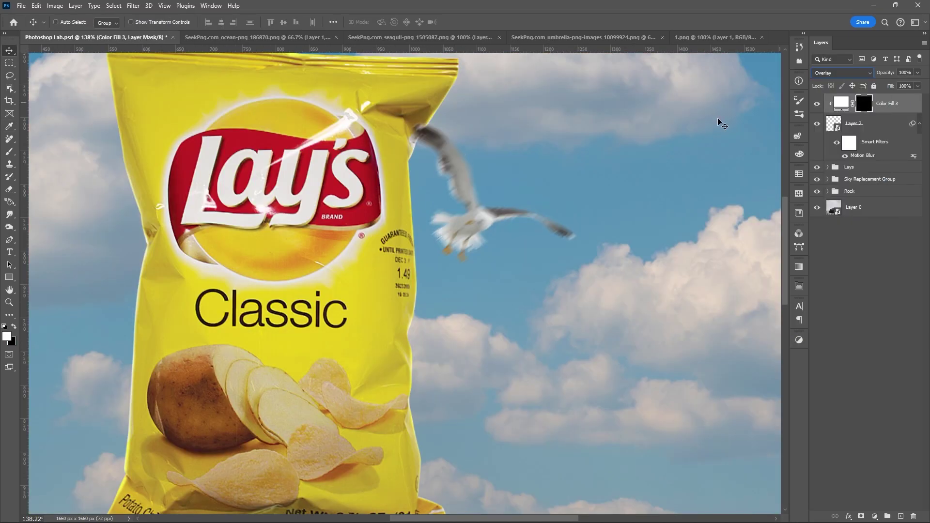
Paint highlights on the fill's mask along the upper edges of the gull's wings.
key("b")
scroll(451, 127, "up", 2)
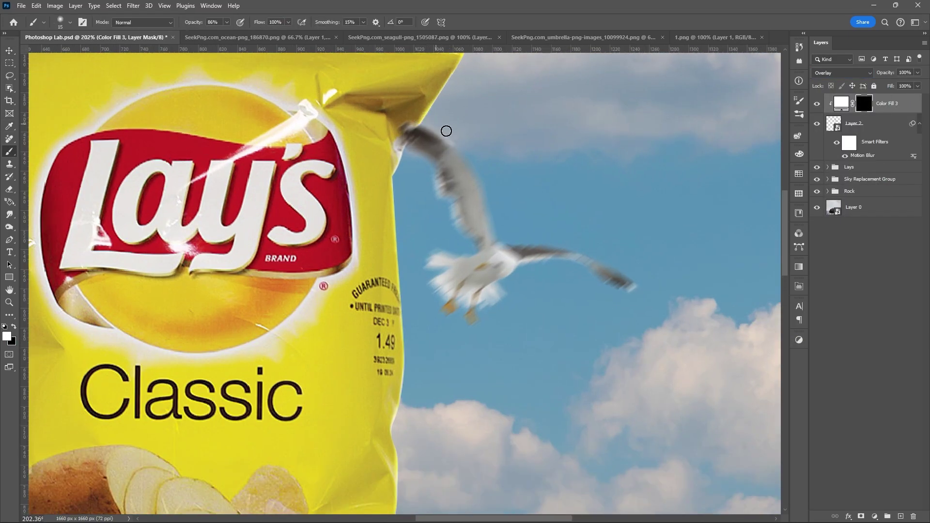
mouse_move(446, 130)
left_mouse_down()
mouse_move(491, 196)
mouse_move(537, 237)
left_mouse_up()
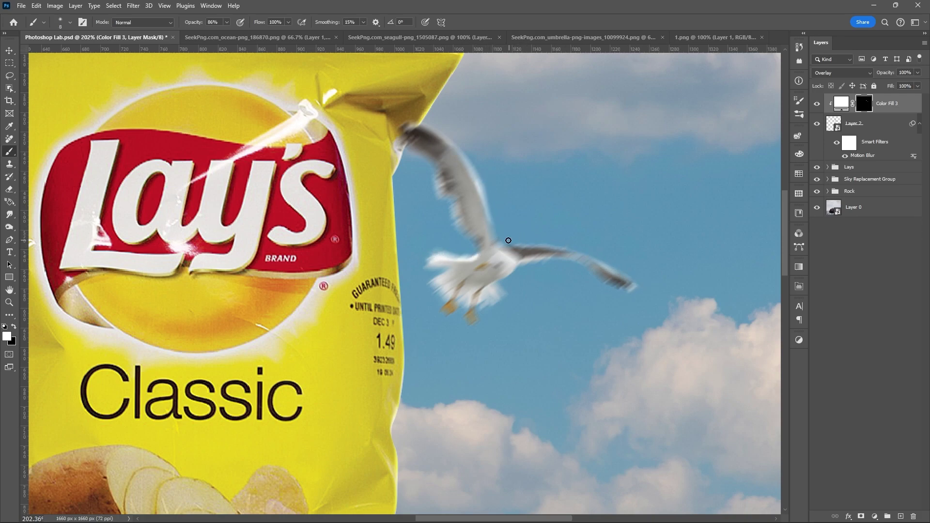
left_click_drag(440, 131, 417, 127)
scroll(442, 210, "down", 5)
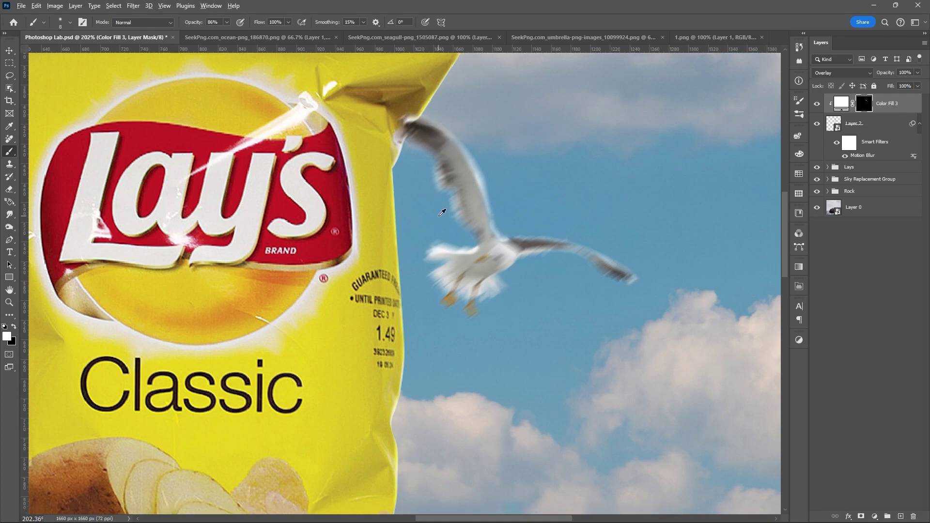
Convert the gull in the seagull PNG document to a Smart Object and bring it into the composite.
key("v")
left_click_drag(489, 147, 418, 150)
left_click(407, 38)
right_click(876, 104)
left_click(814, 194)
left_click_drag(370, 273, 308, 235)
Scale the second gull down and place it in the sky left of the bag's lower half.
key("ctrl+t")
left_click_drag(534, 358, 215, 197)
left_click_drag(167, 184, 247, 382)
key("Return")
Apply a Motion Blur to the second gull with a -35° angle and a 15-pixel distance.
left_click(133, 5)
mouse_move(141, 131)
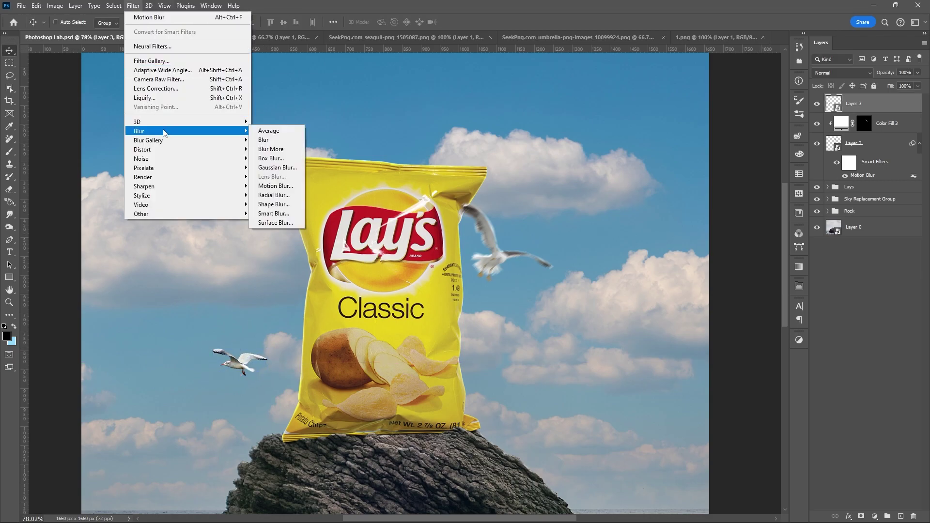
left_click(274, 186)
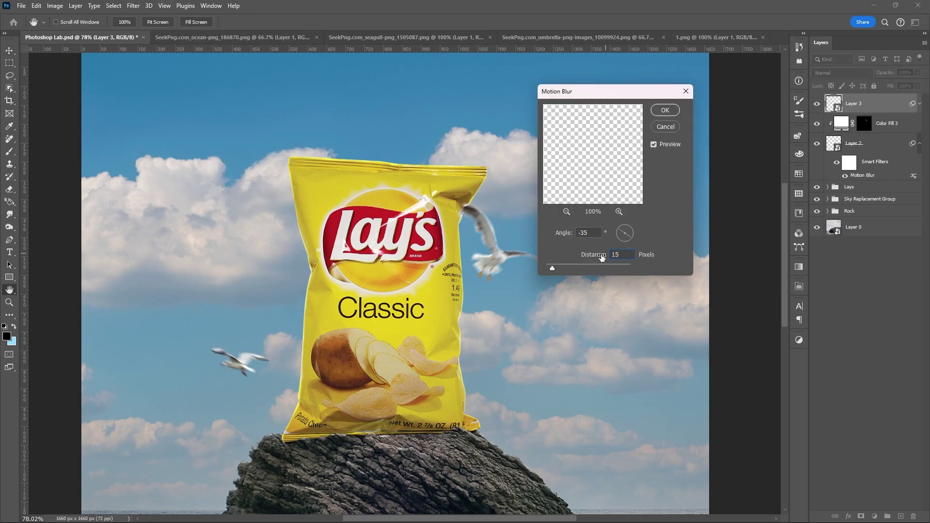
left_click(665, 110)
Add a white Solid Color fill layer clipped to the second gull.
left_click(875, 517)
left_click(872, 339)
left_click(579, 330)
left_click(797, 325)
right_click(901, 109)
left_click(882, 307)
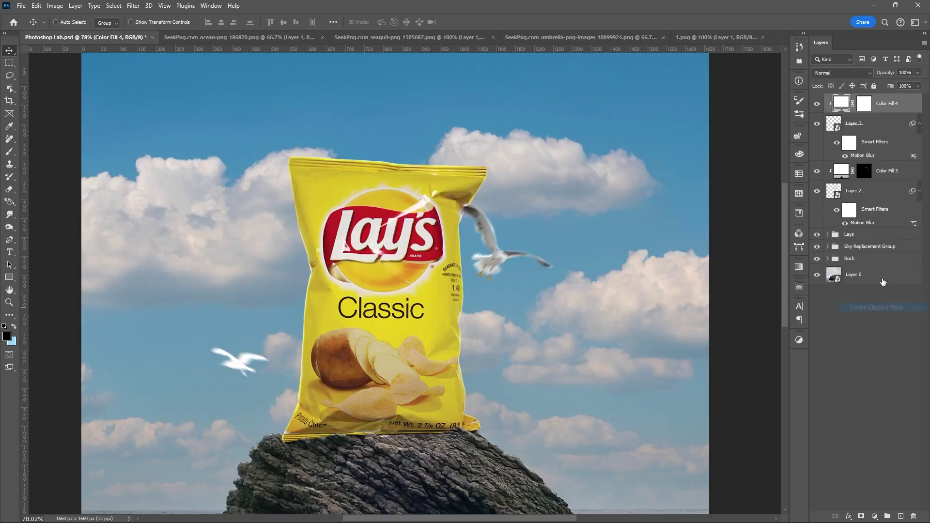
Set the second gull's white fill to Overlay and invert its mask to black.
left_click(865, 73)
left_click(834, 207)
left_click(865, 106)
key("ctrl+i")
Paint highlights on the mask along the second gull's wing and body.
key("b")
scroll(216, 366, "up", 15)
left_click_drag(237, 292, 262, 304)
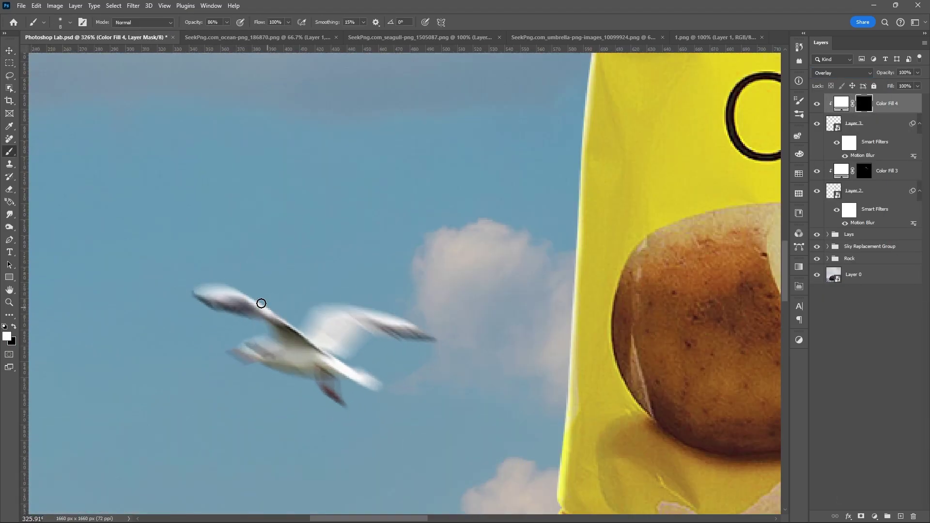
left_click_drag(252, 338, 273, 344)
scroll(253, 333, "down", 12)
key("v")
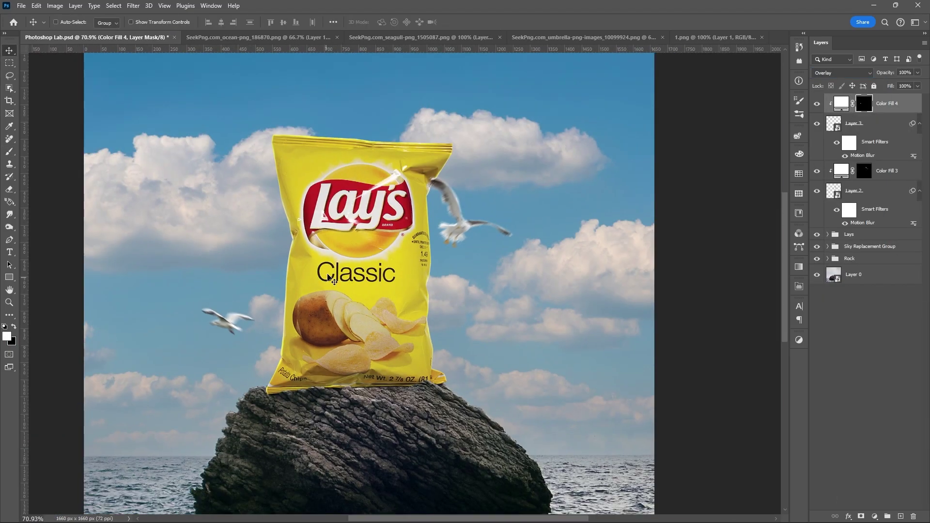
Group both gull layers with their clipped white fills and name the group Elements.
left_click_drag(309, 314, 283, 314)
left_click(888, 195, "shift")
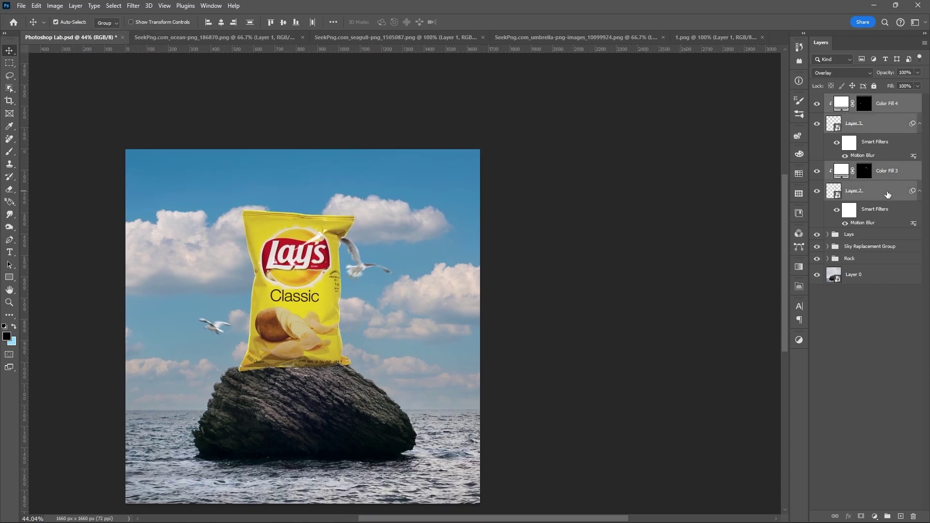
key("ctrl+g")
double_click(853, 99)
type("Elements")
key("Return")
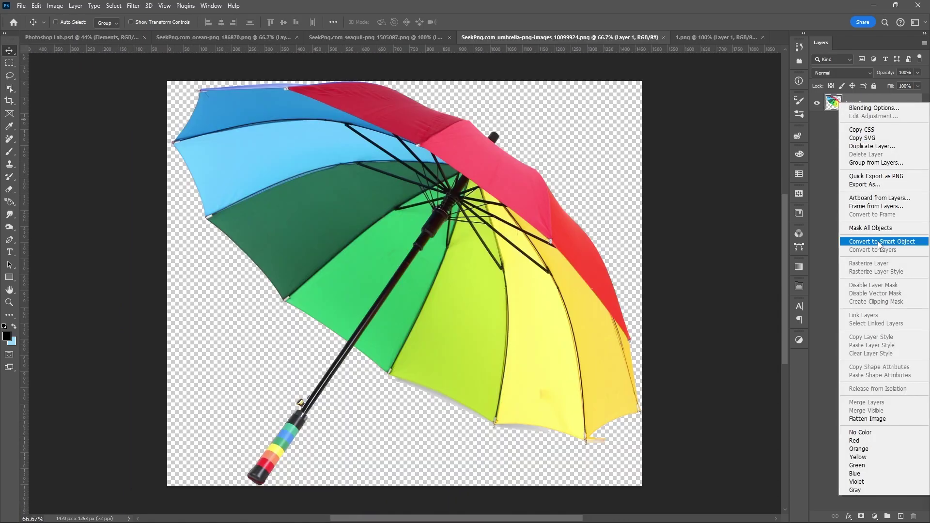
Bring the umbrella in as a Smart Object, scaled to about 55% in the canvas's lower-left corner, and duplicate it to the lower right.
left_click_drag(853, 103, 223, 436)
key("ctrl+t")
left_click_drag(83, 330, 79, 385)
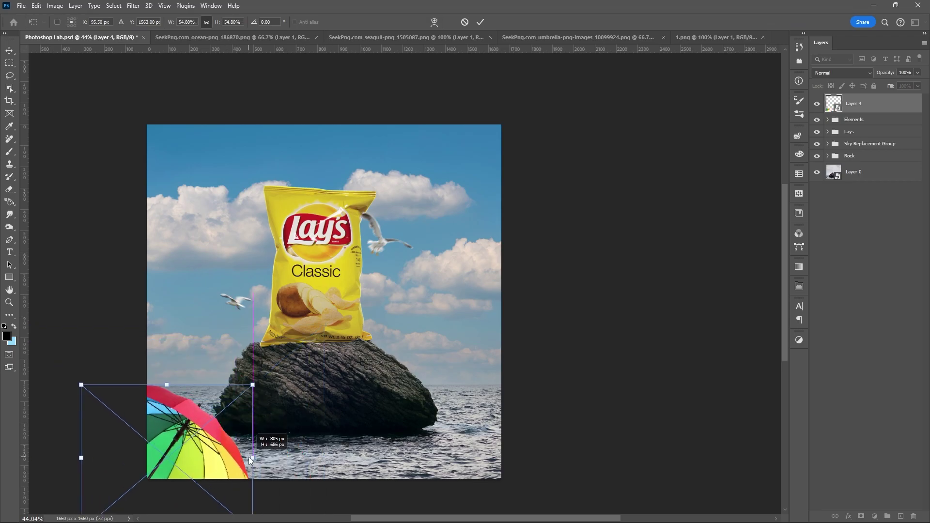
key("Return")
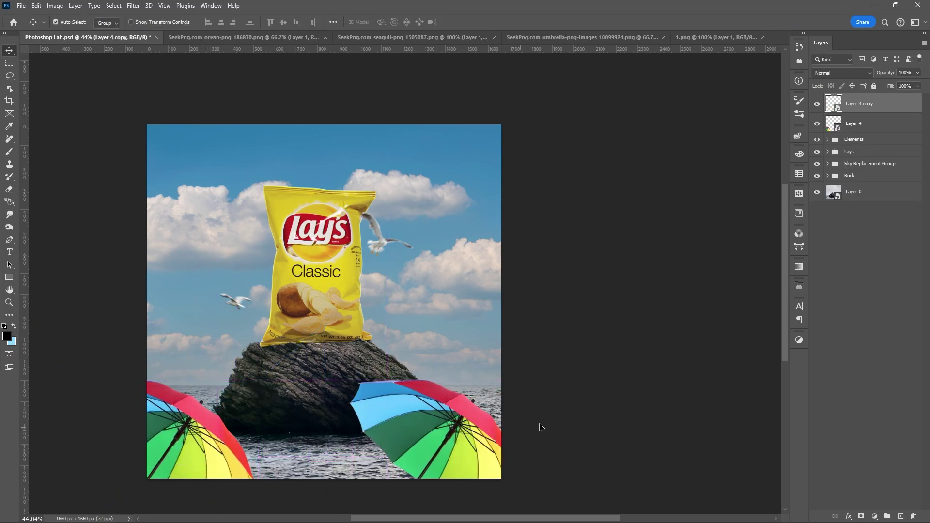
Rotate and resize the umbrella copy into the canvas's lower-right corner, and shift the left umbrella slightly inward and up.
key("ctrl+t")
left_click_drag(542, 427, 282, 327)
left_click_drag(377, 425, 437, 450)
left_click_drag(572, 436, 670, 358)
left_click_drag(493, 386, 478, 408)
left_click_drag(422, 419, 581, 412)
left_click_drag(516, 401, 492, 419)
left_click_drag(403, 364, 359, 417)
key("Return")
left_click_drag(202, 417, 221, 411)
Group the two umbrella layers and name the group Elements 2.
left_click(854, 124)
left_click_drag(385, 283, 431, 271)
left_click(870, 108, "shift")
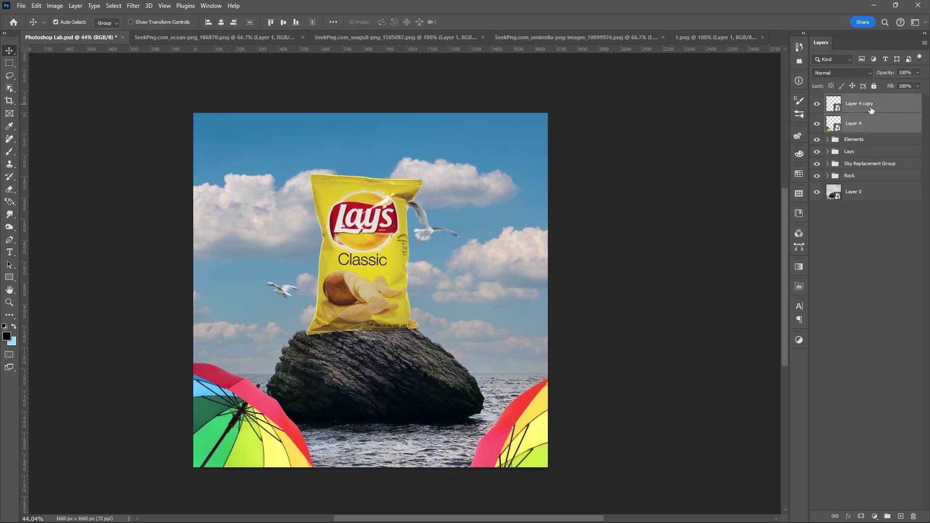
key("ctrl+g")
double_click(853, 100)
type("Elements 2")
key("Return")
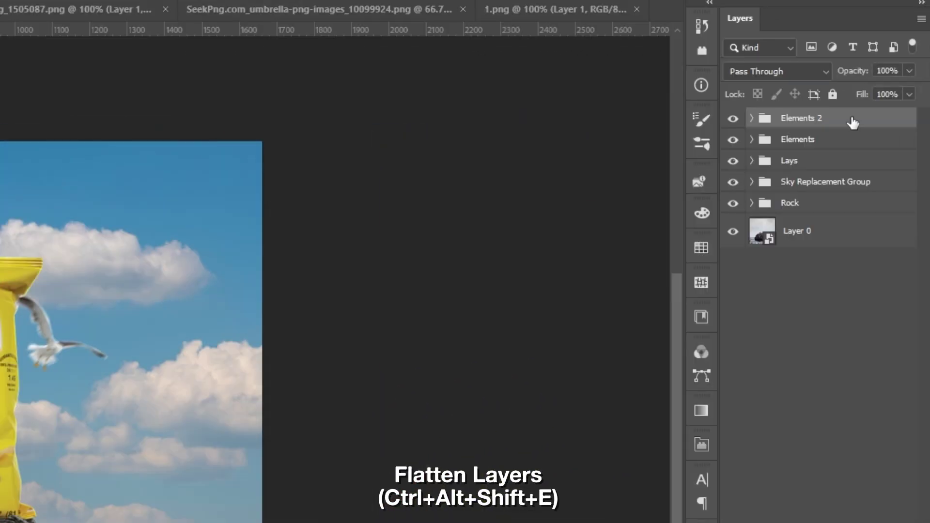
Stamp all visible layers into a new merged layer on top and convert it to a Smart Object.
key("ctrl+alt+shift+e")
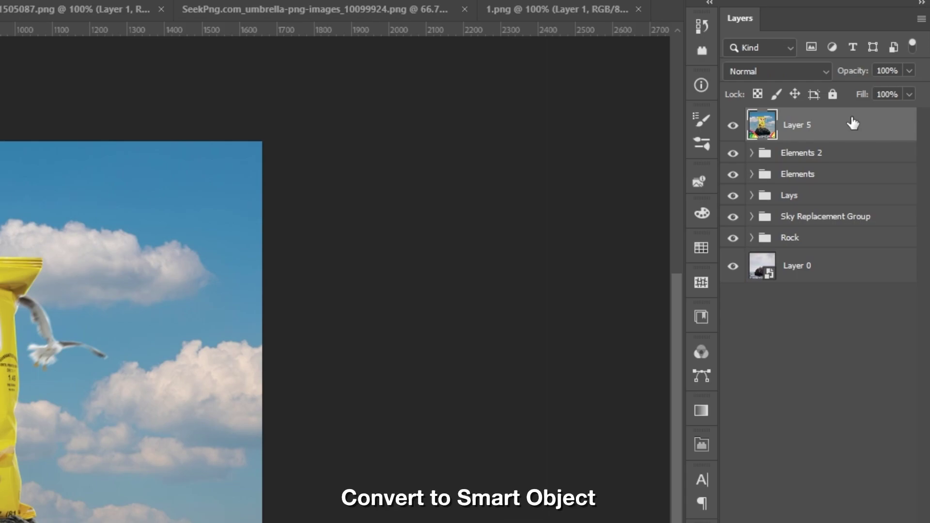
right_click(853, 123)
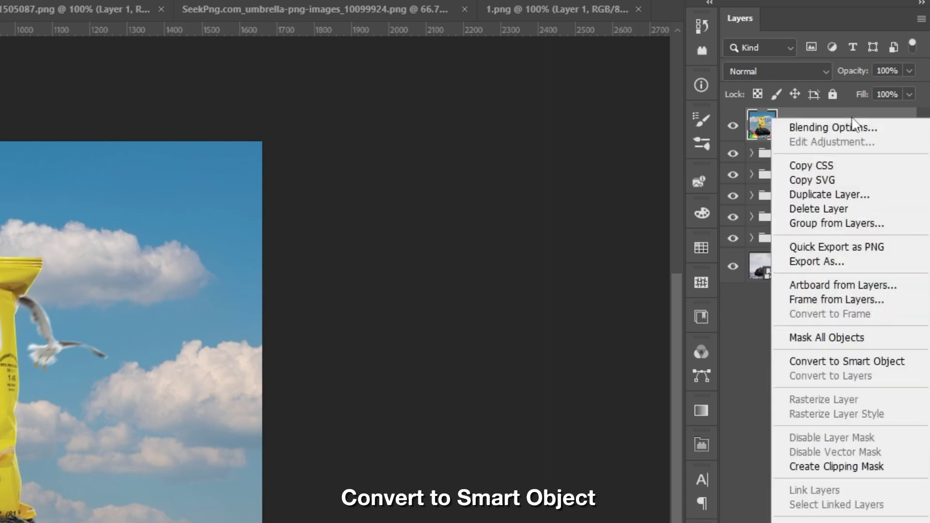
left_click(848, 363)
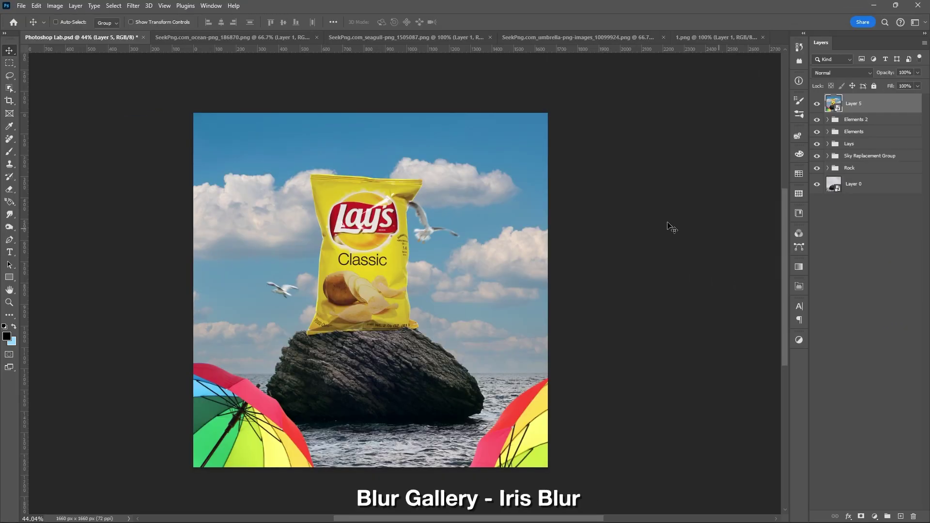
Apply a 15 px Iris Blur to the merged layer, with the ellipse enlarged to keep the bag, gulls and rock sharp.
left_click(137, 7)
mouse_move(168, 139)
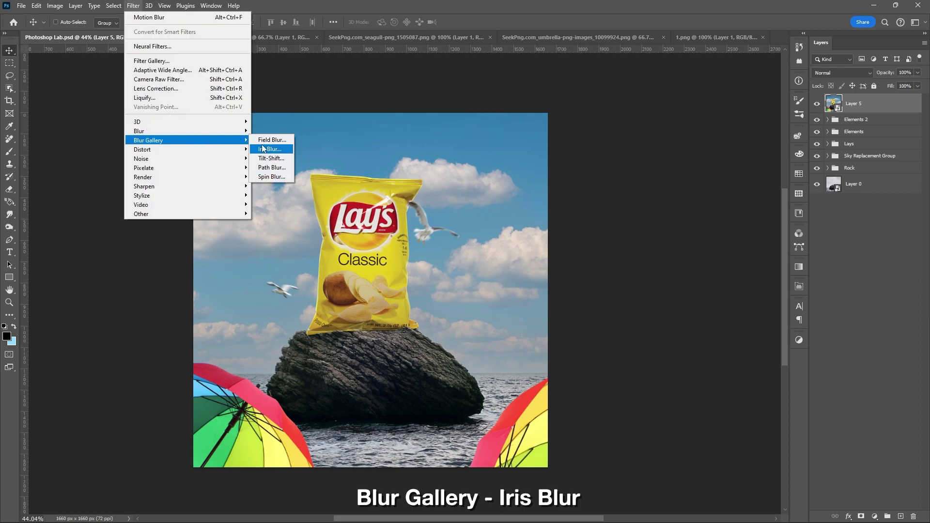
left_click(269, 148)
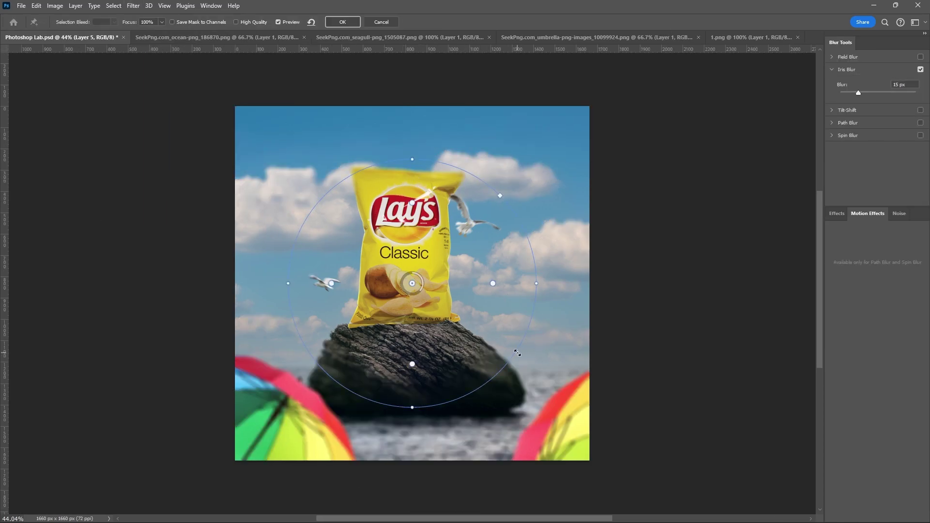
left_click_drag(519, 353, 565, 411)
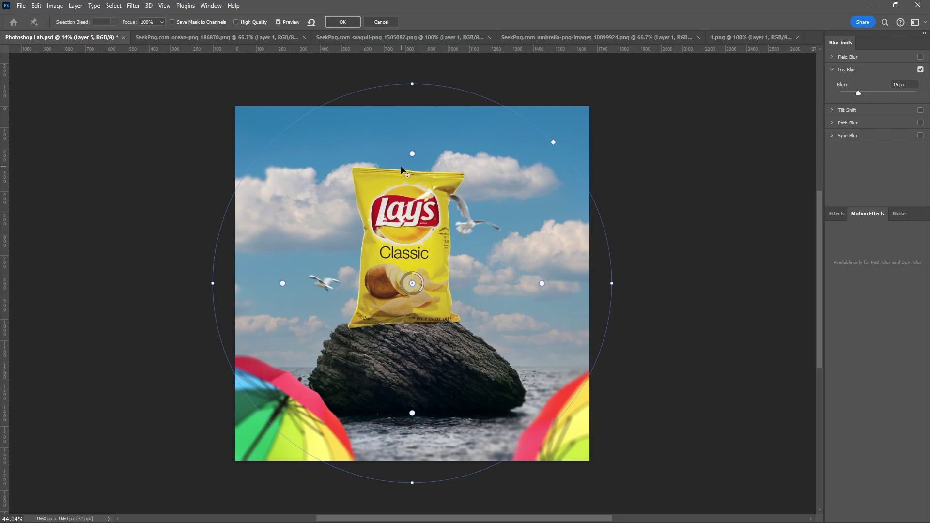
key("Return")
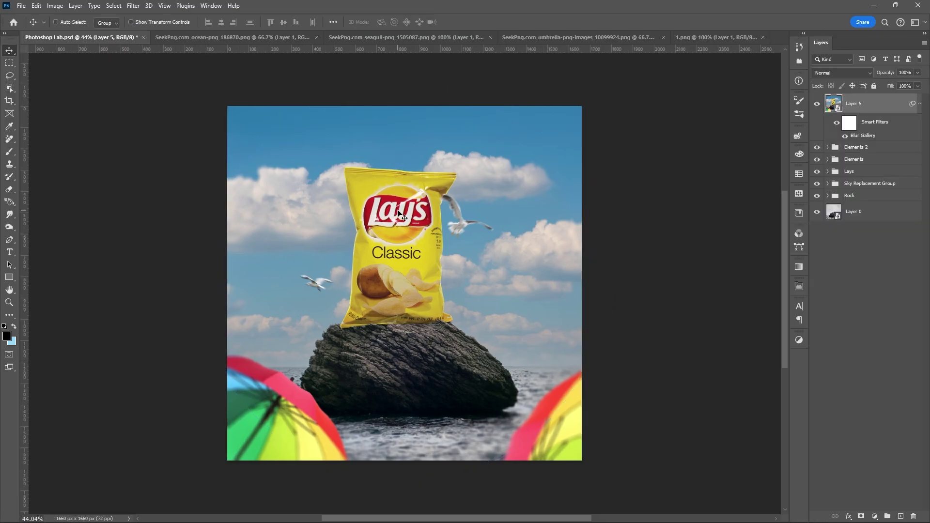
Apply an Add Noise filter to the merged Smart Object layer.
left_click(133, 5)
mouse_move(170, 165)
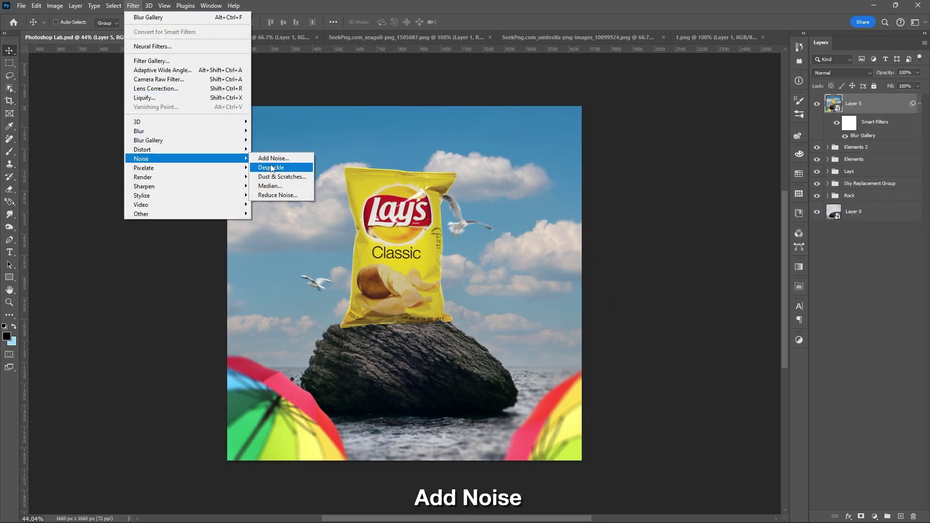
left_click(272, 159)
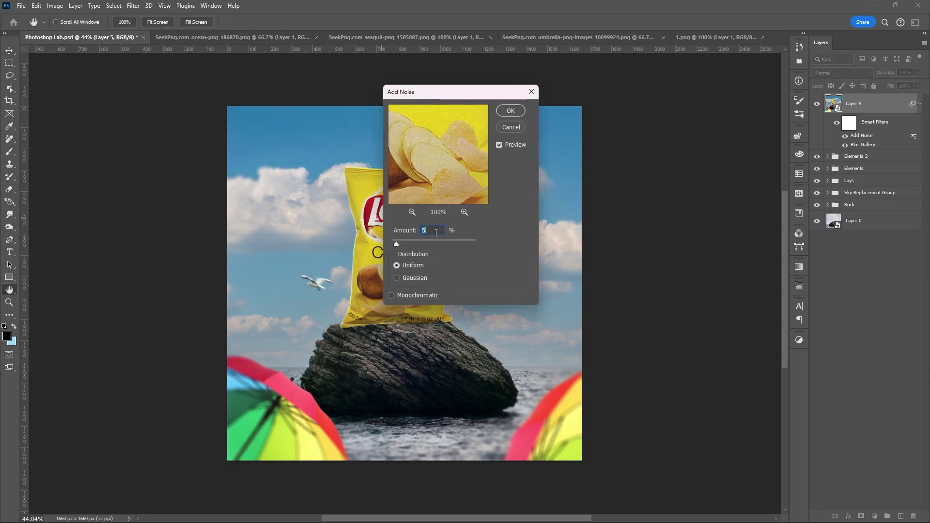